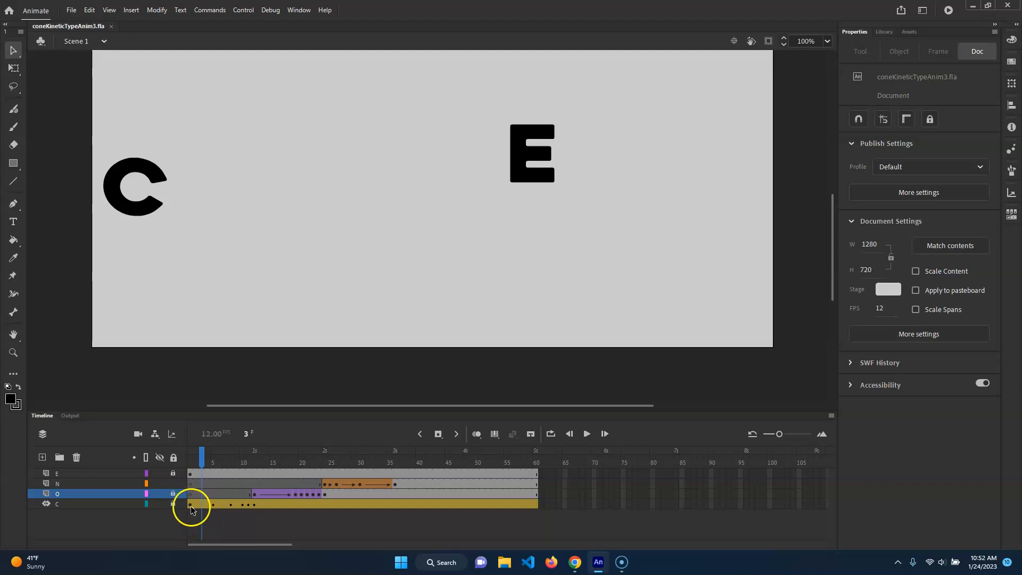
- Unlock the C, O and E layers, select the letter C to show its motion path, and go to frame 2
left_click(173, 504)
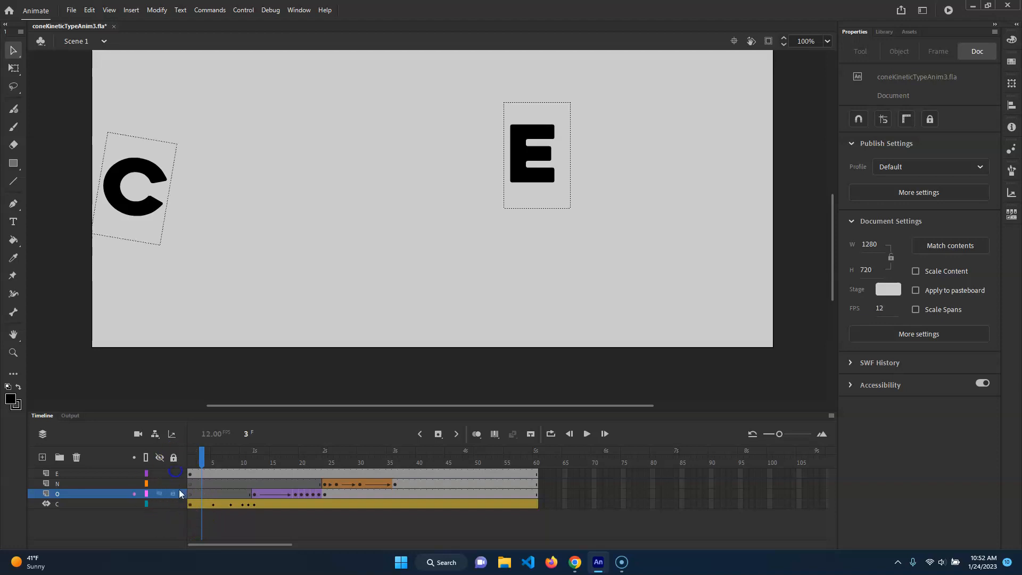
left_click(146, 210)
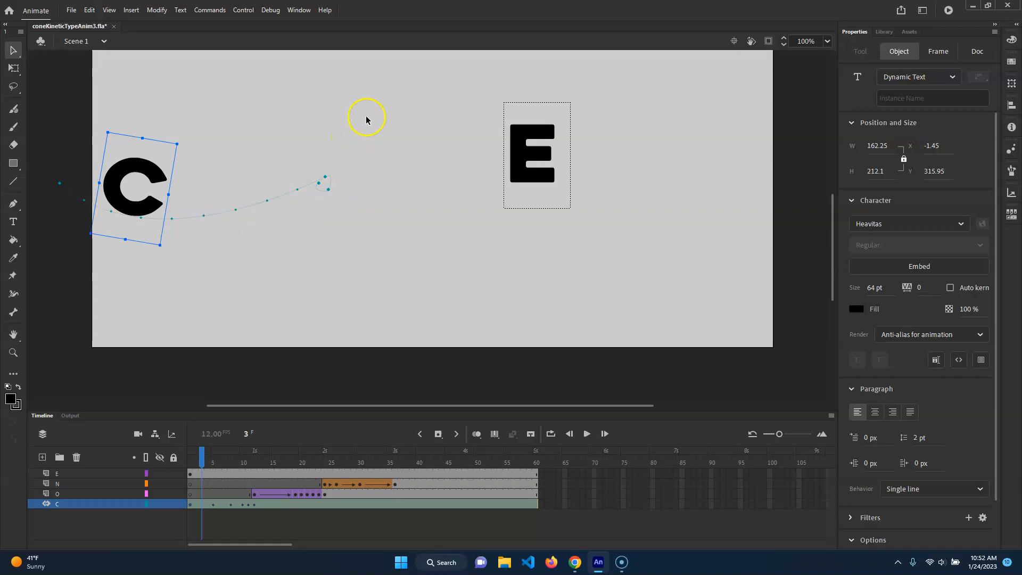
left_click(617, 494)
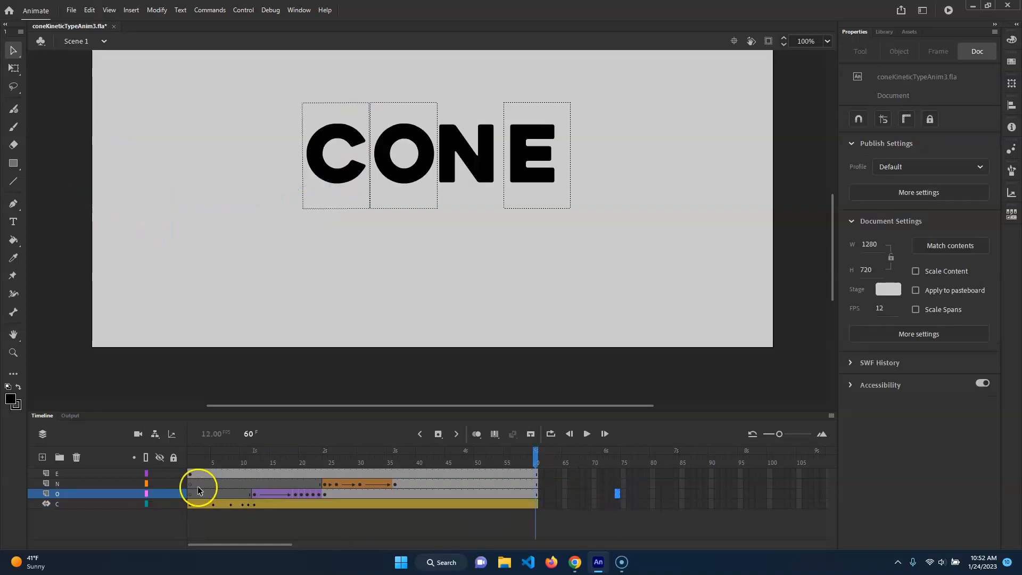
left_click(200, 461)
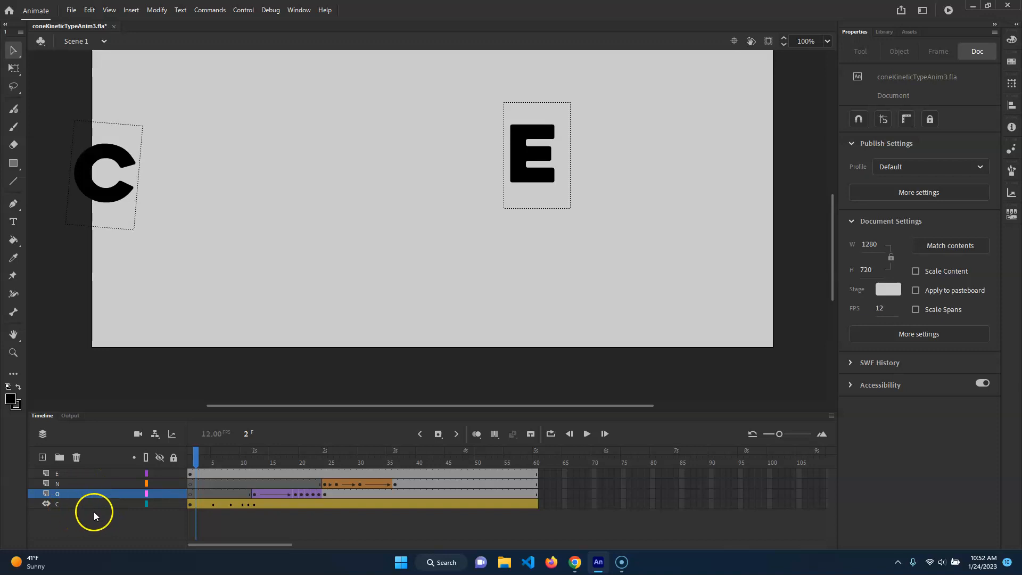
- Open the motion editor for the C layer's tween and enlarge the timeline area to fit the property graphs
double_click(286, 502)
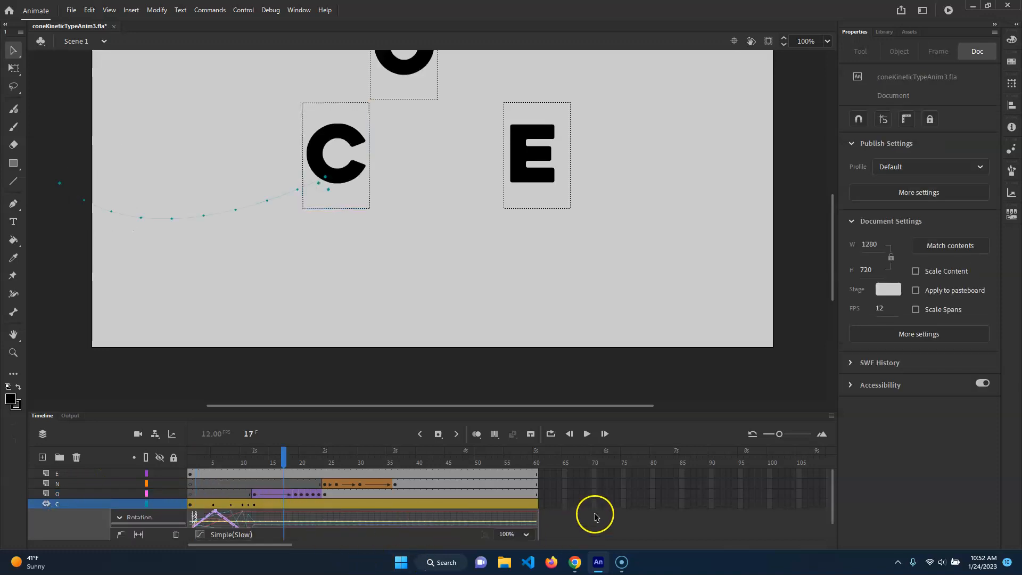
scroll(595, 516, "down", 1)
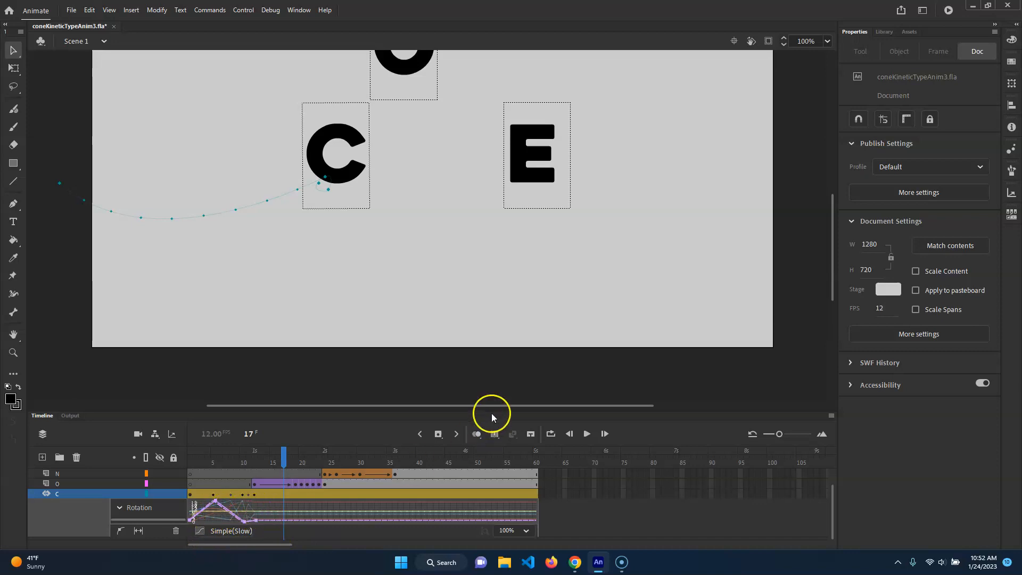
left_click_drag(497, 413, 519, 282)
scroll(168, 425, "up", 3)
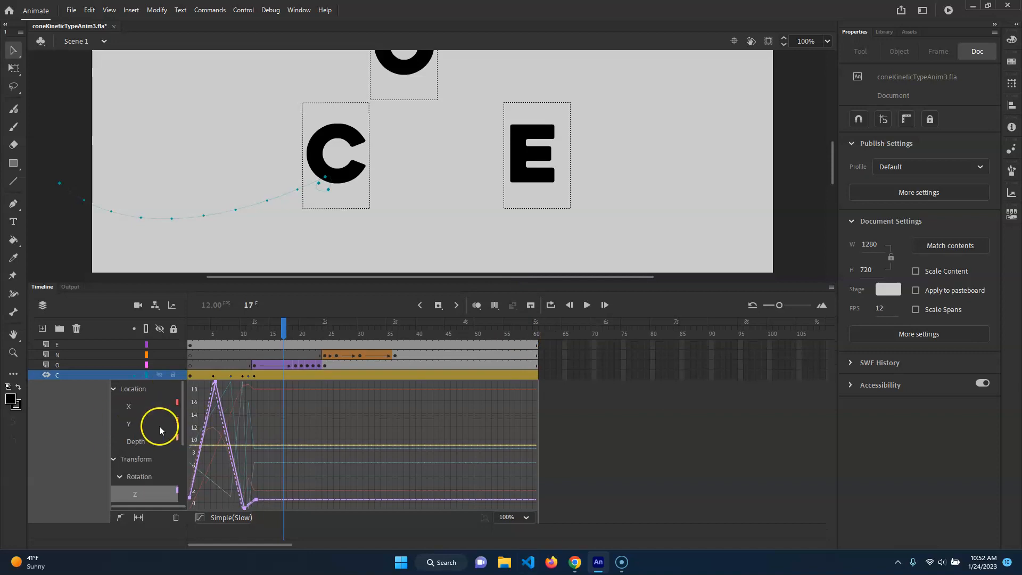
- Examine the C tween's Location X, Location Y and Rotation Z curves one after another in the motion editor
left_click(142, 407)
left_click(142, 423)
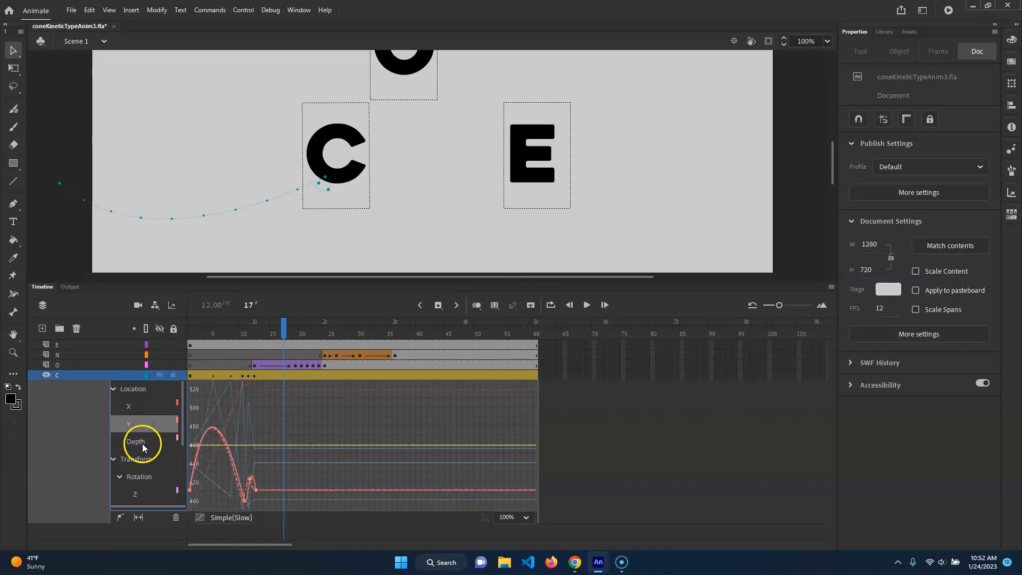
left_click(142, 444)
left_click(142, 461)
left_click(143, 478)
left_click(140, 494)
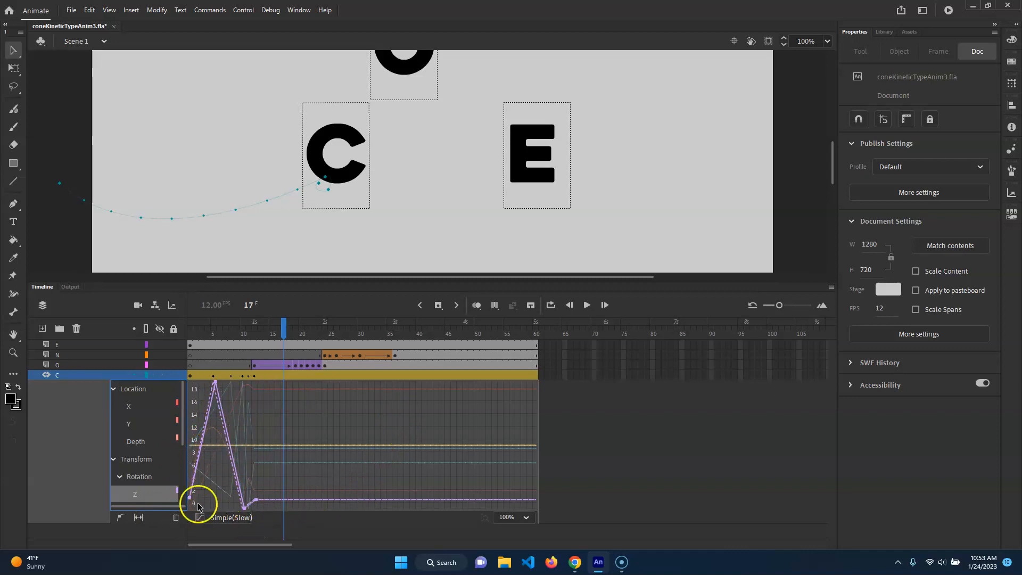
left_click(149, 410)
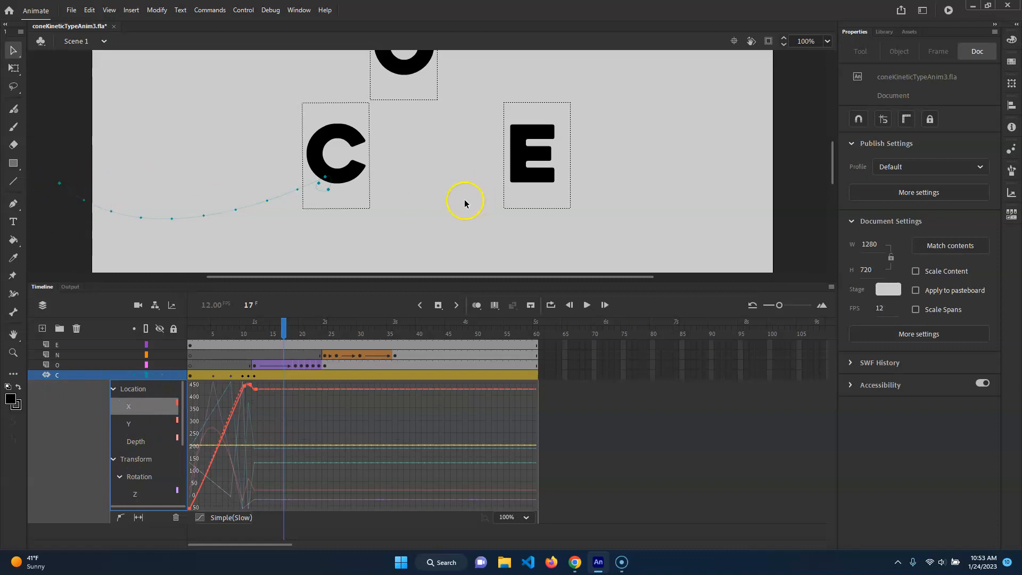
left_click(188, 506)
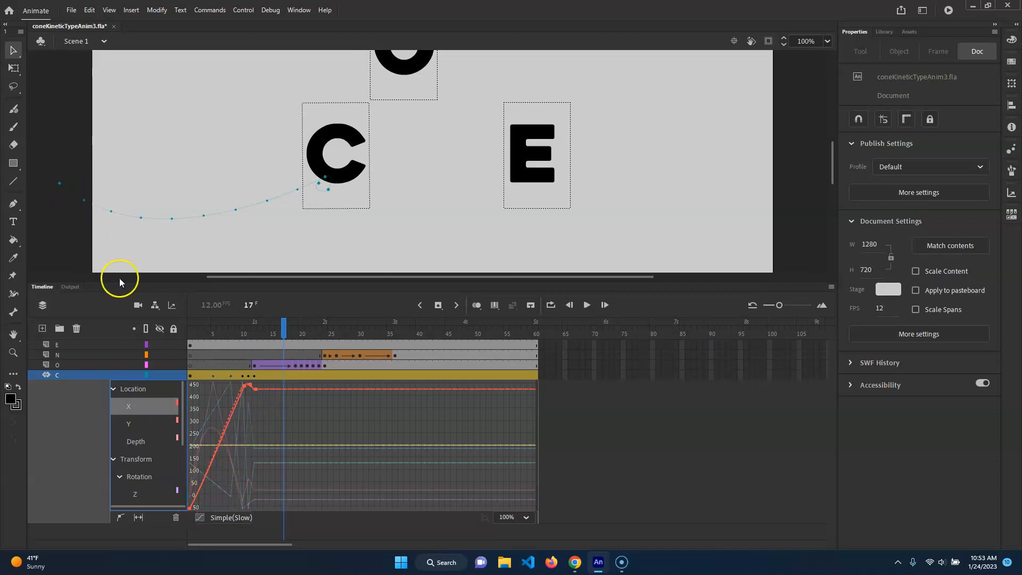
left_click(189, 505)
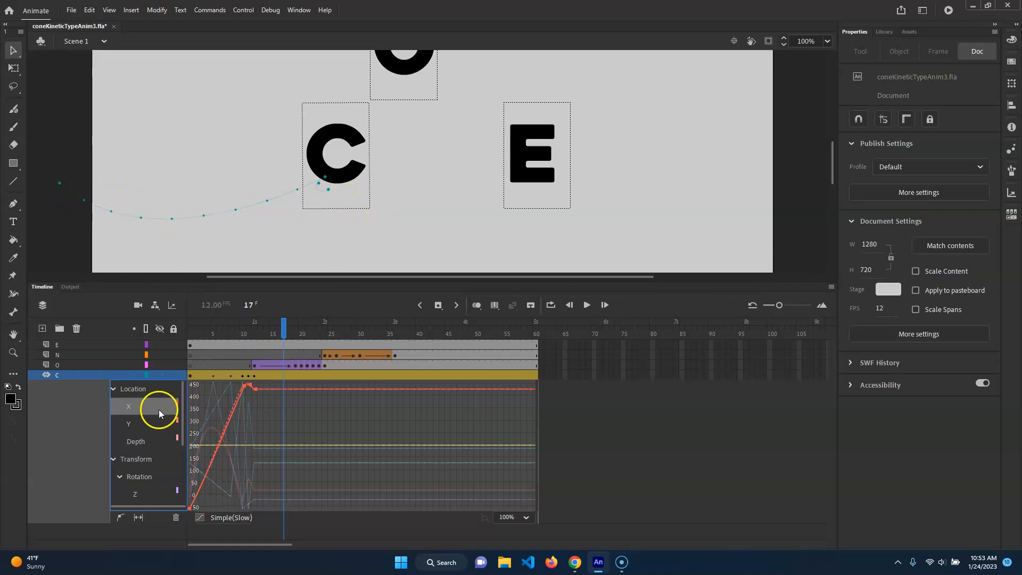
left_click(141, 423)
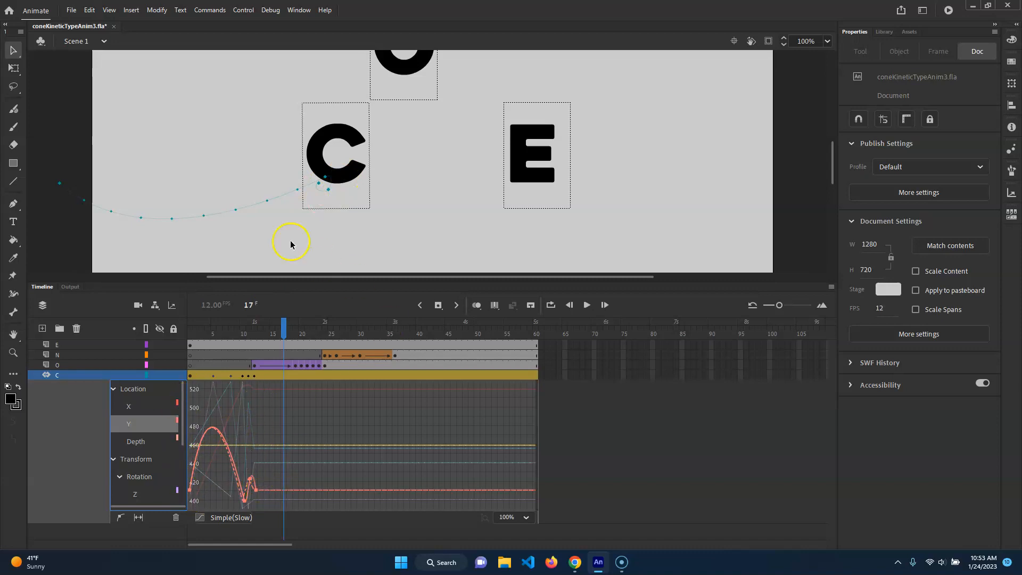
- Play the animation to review the C's movement along its path, and return the playhead to frame 1
key("Return")
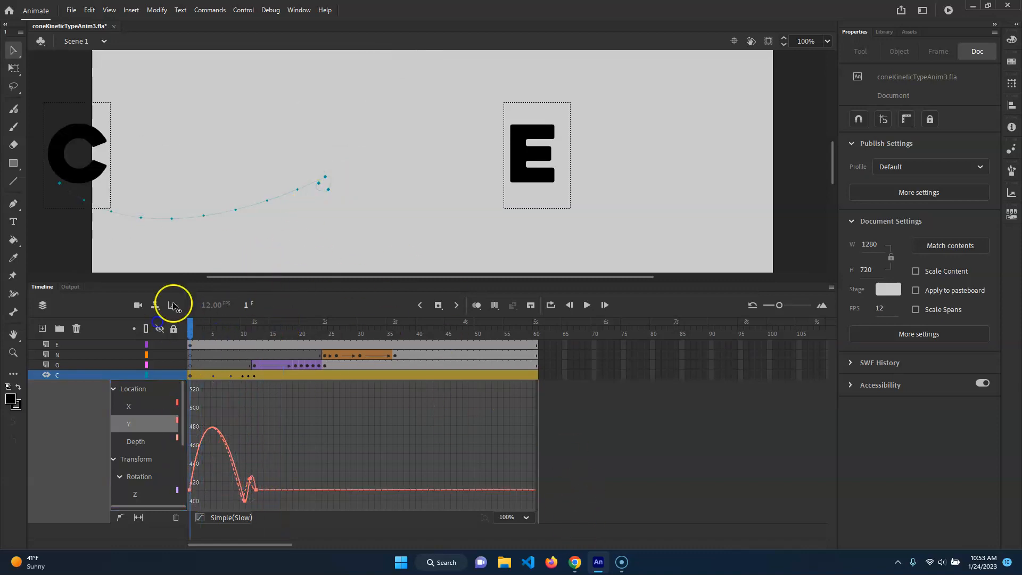
key("Return")
left_click(444, 215)
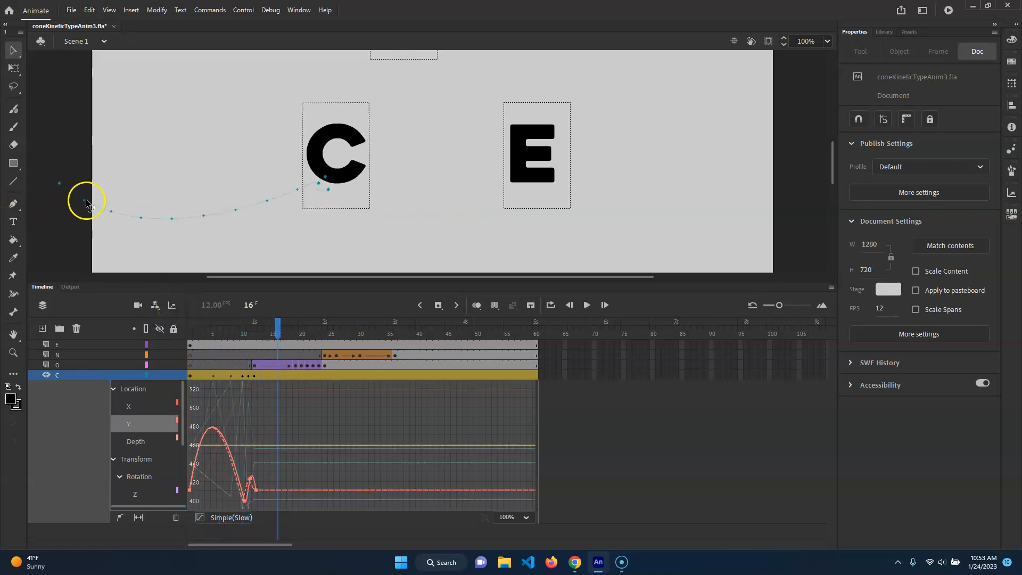
left_click(311, 269)
left_click_drag(275, 324, 190, 322)
- Bend the start of the C's Location X curve into a slow ease-in using its first anchor's handle, and play the animation
left_click(129, 406)
left_click(122, 367)
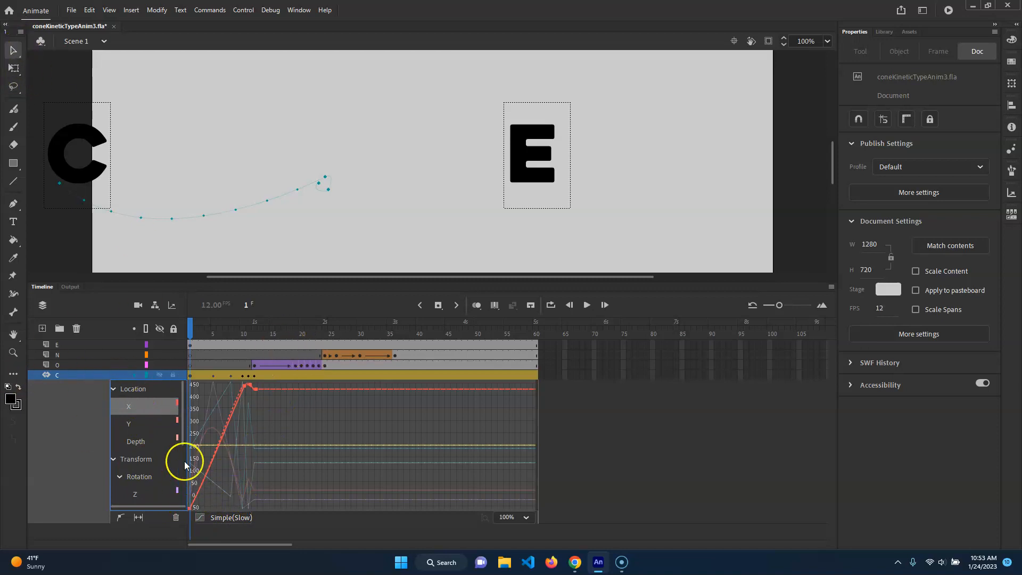
left_click(191, 508)
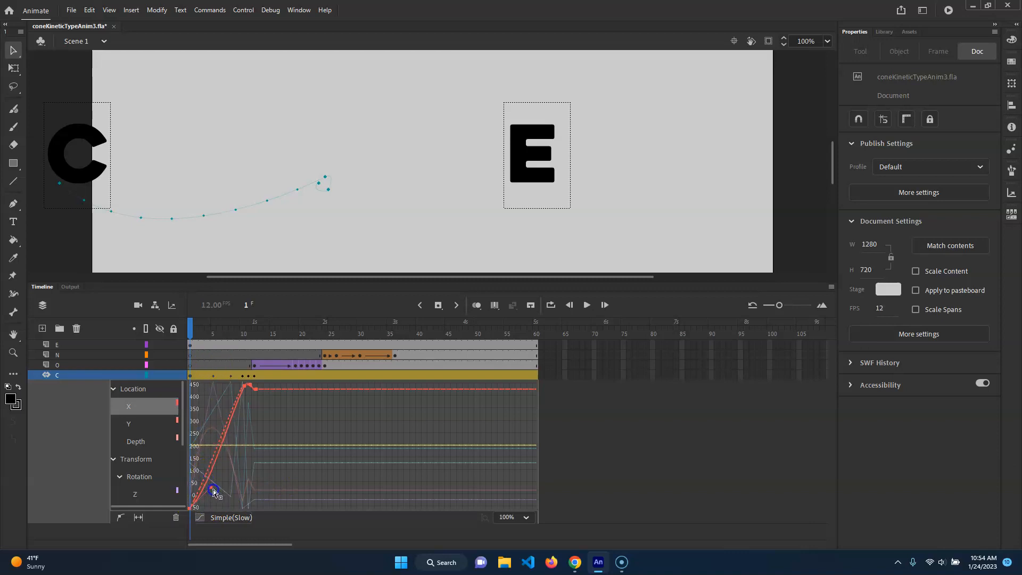
left_click_drag(218, 497, 216, 482)
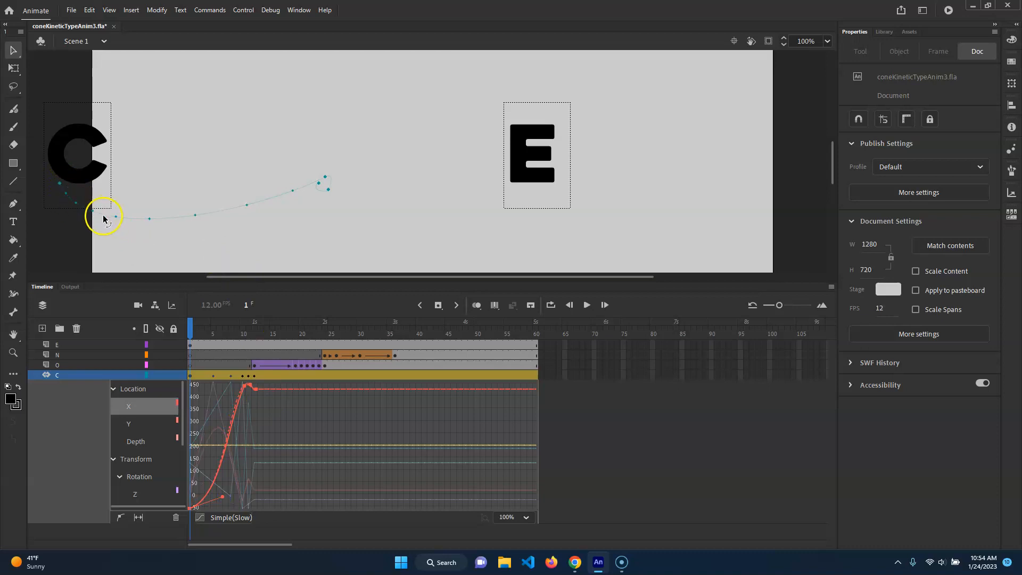
left_click(197, 327)
key("Return")
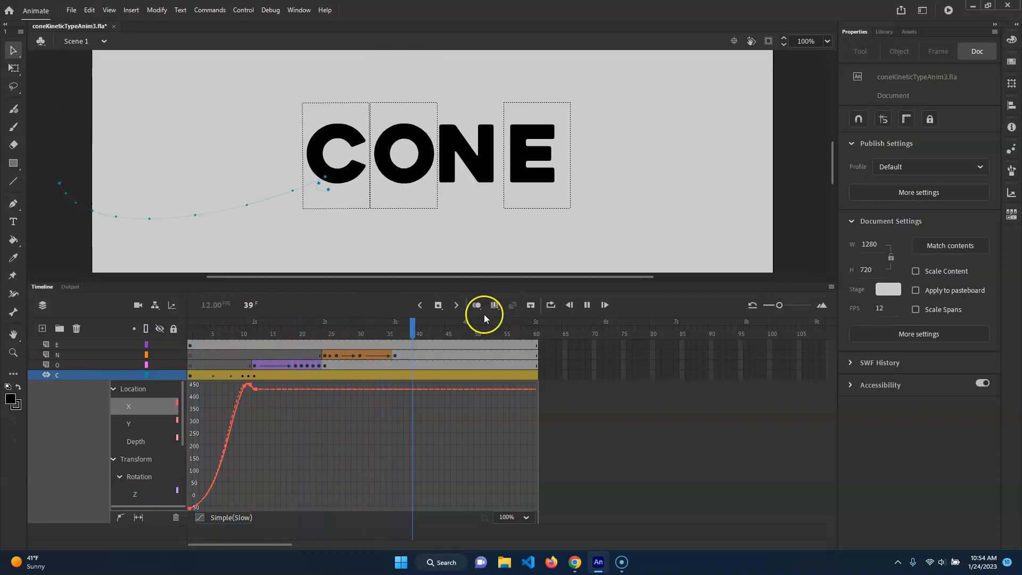
key("Return")
- Extend the handle of the first Location X anchor for a stronger ease-in, play the animation, and scrub to frame 3
left_click(191, 508)
left_click_drag(224, 501, 250, 496)
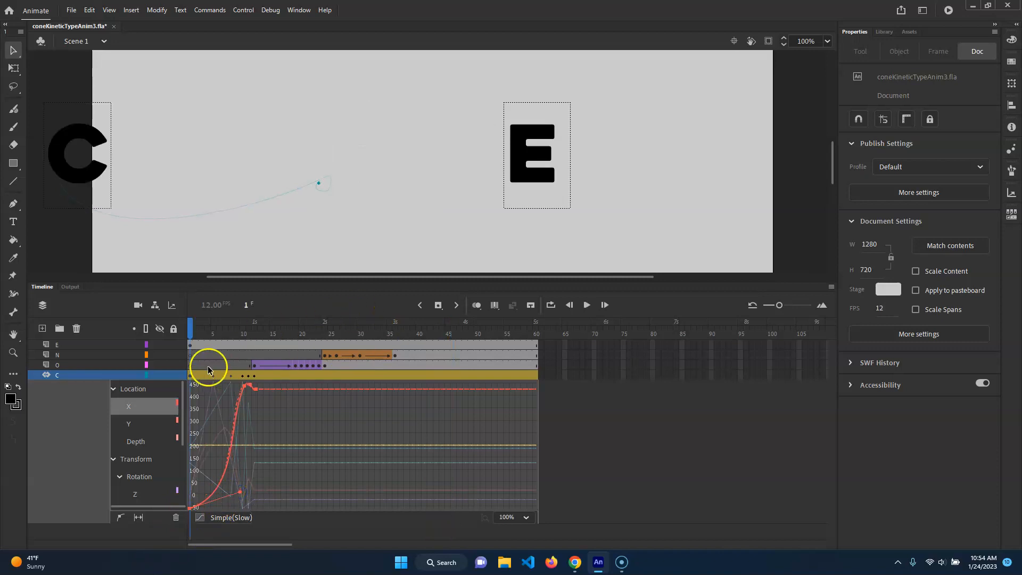
key("Return")
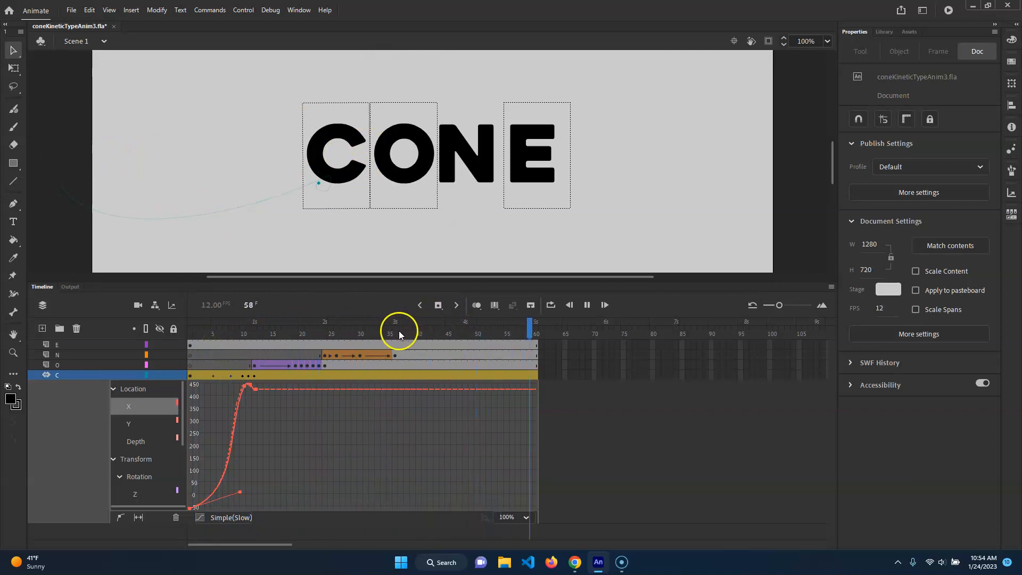
left_click(198, 328)
mouse_move(198, 328)
left_mouse_down()
mouse_move(254, 319)
mouse_move(203, 322)
left_mouse_up()
- Display the C tween's Rotation Z curve in the motion editor and move the playhead back to frame 2
left_click(135, 495)
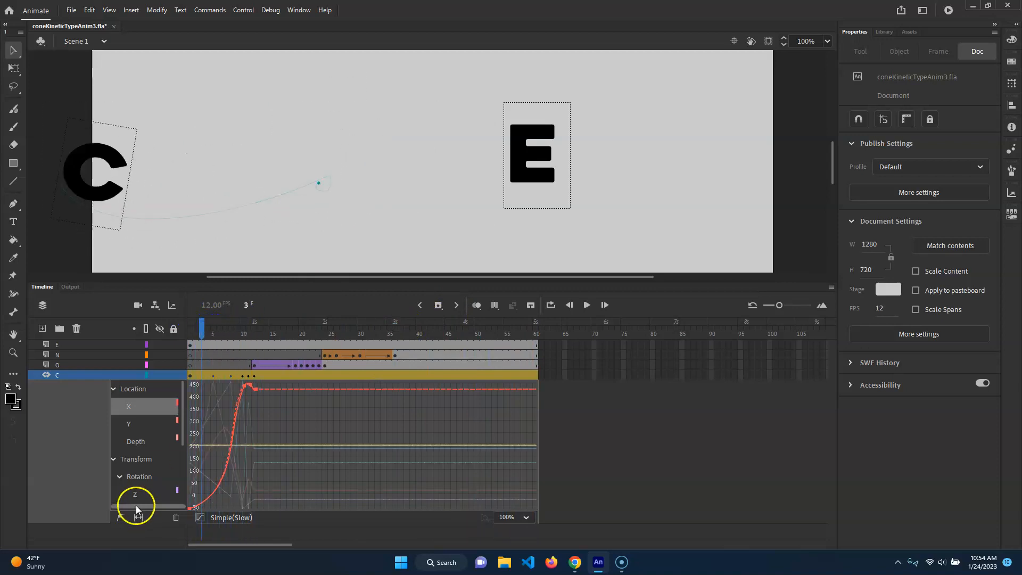
left_click(228, 430)
left_click_drag(202, 336, 172, 323)
left_click(1000, 496)
- Try to reshape the Rotation Z curve at its frame 5 peak, and undo the change
left_click(203, 381)
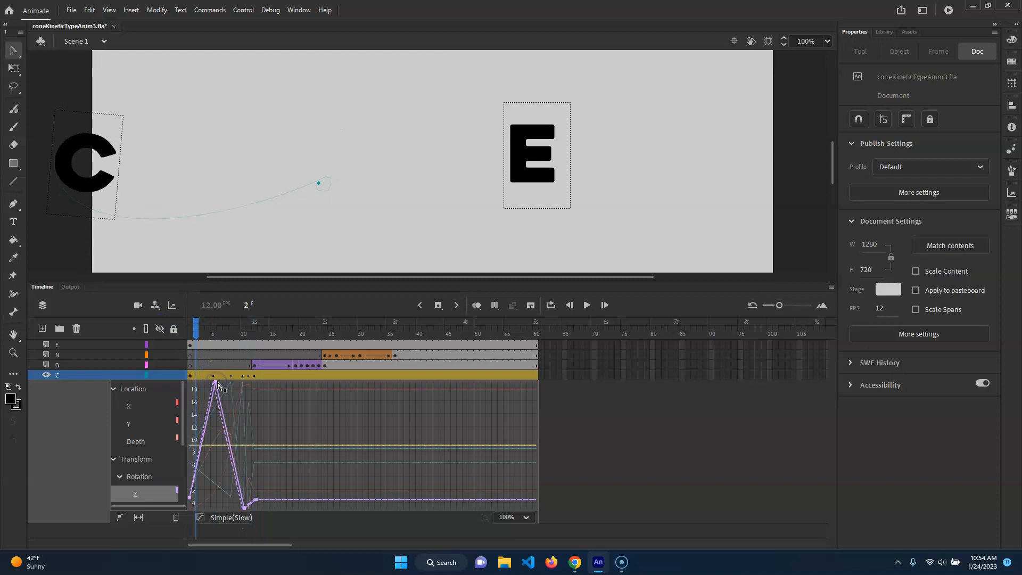
left_click_drag(223, 397, 221, 425)
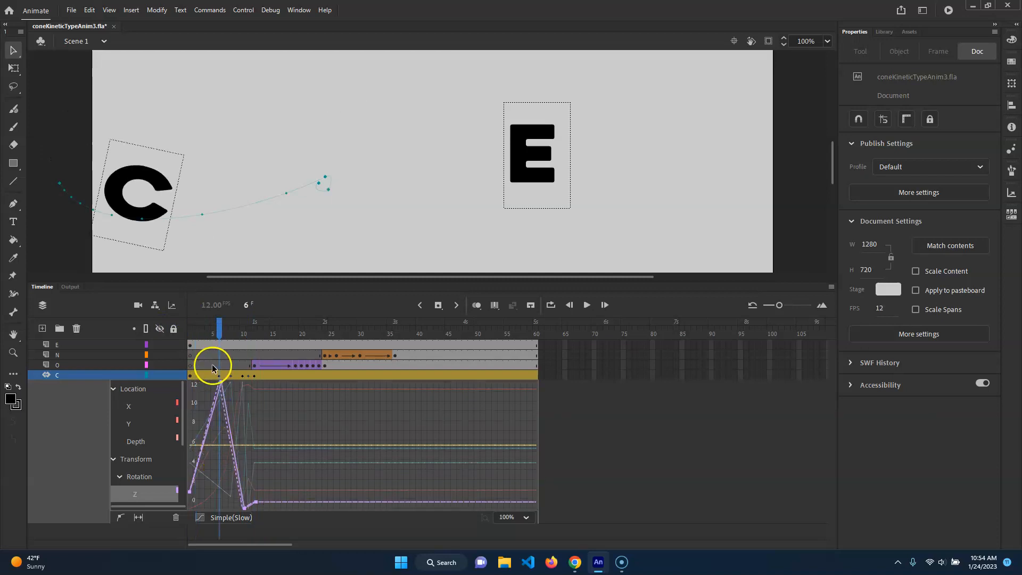
key("ctrl+z")
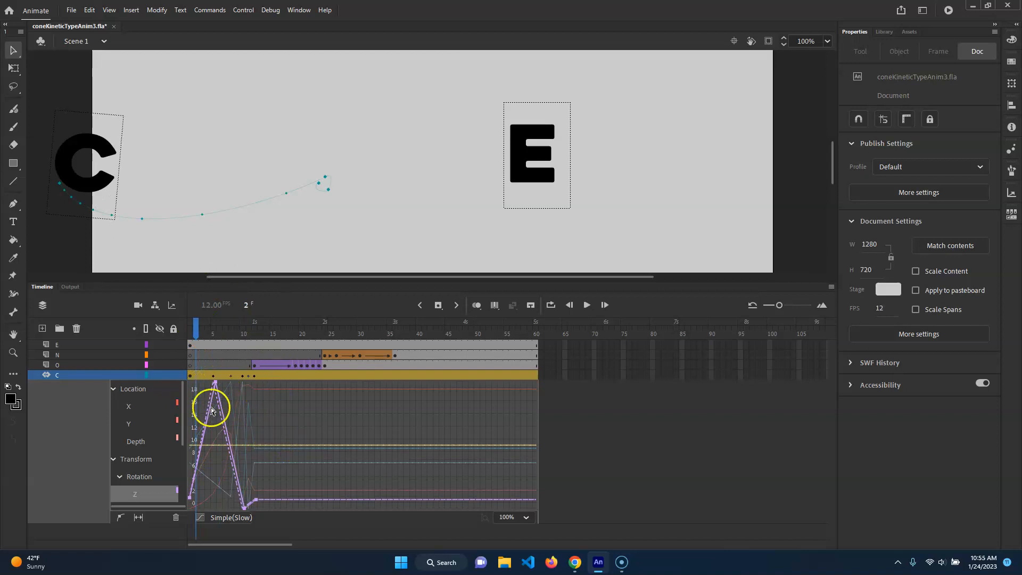
- Smooth the Rotation Z curve's frame 5 peak by pulling both anchor handles out horizontally, and scrub the nearby frames to frame 6
left_click_drag(196, 336, 214, 336)
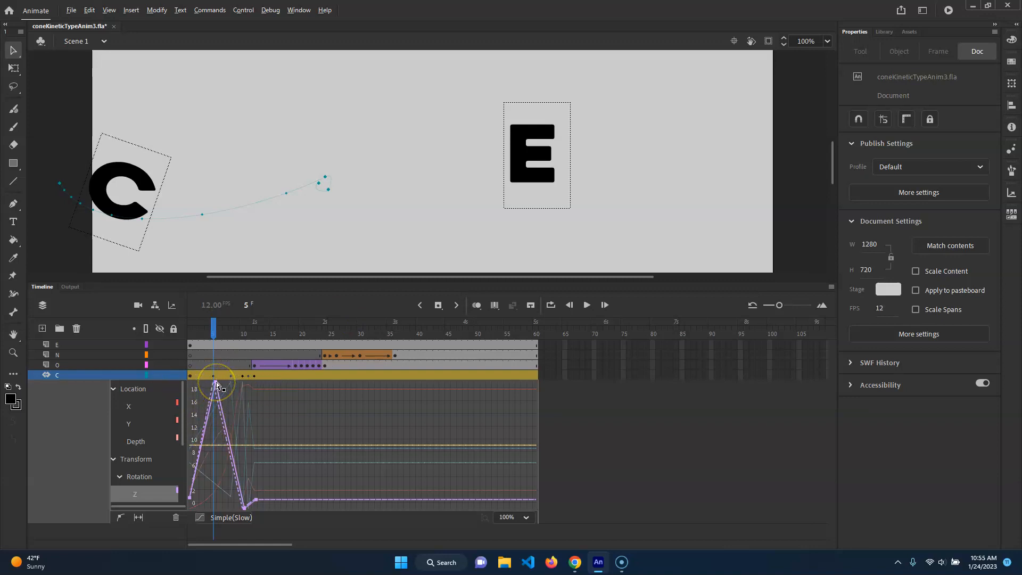
left_click_drag(216, 384, 217, 385)
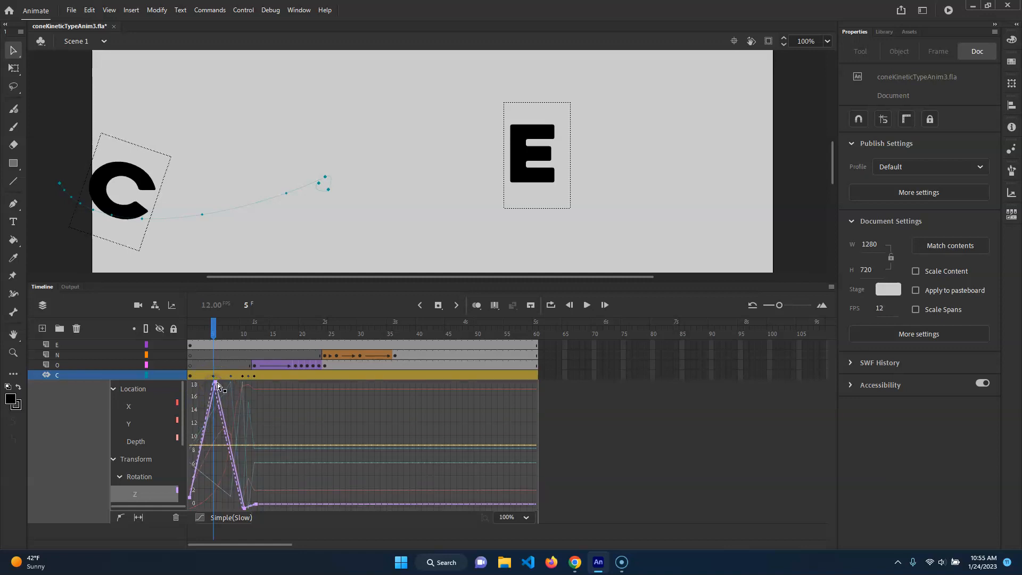
left_click(218, 426)
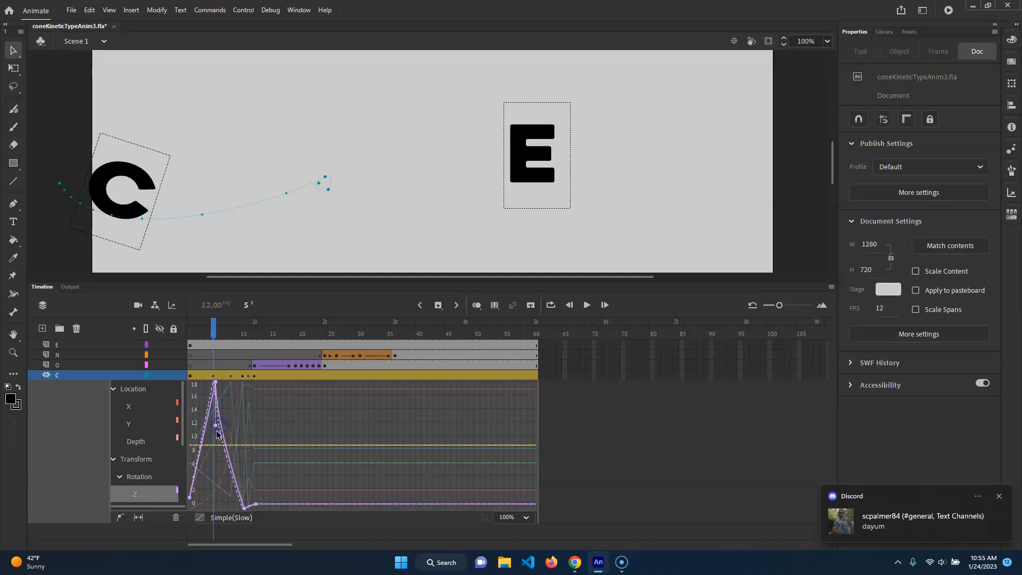
left_click_drag(217, 429, 229, 385)
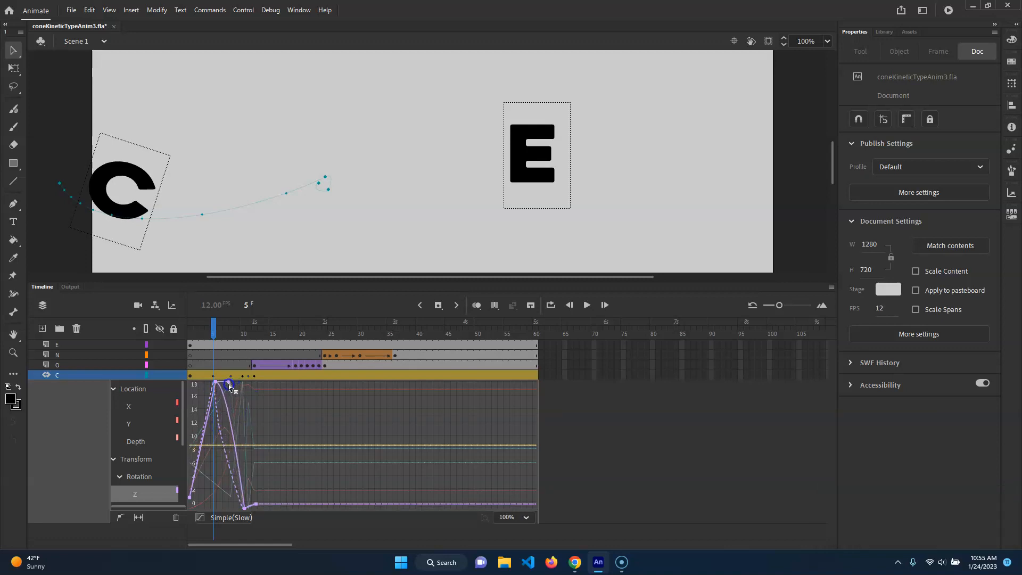
left_click(213, 403)
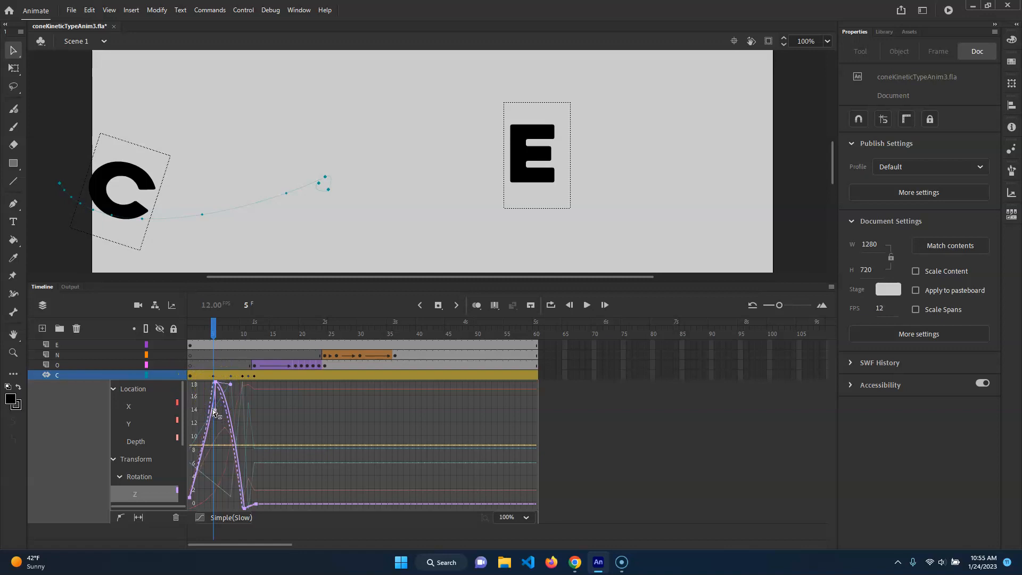
left_click_drag(215, 412, 229, 387)
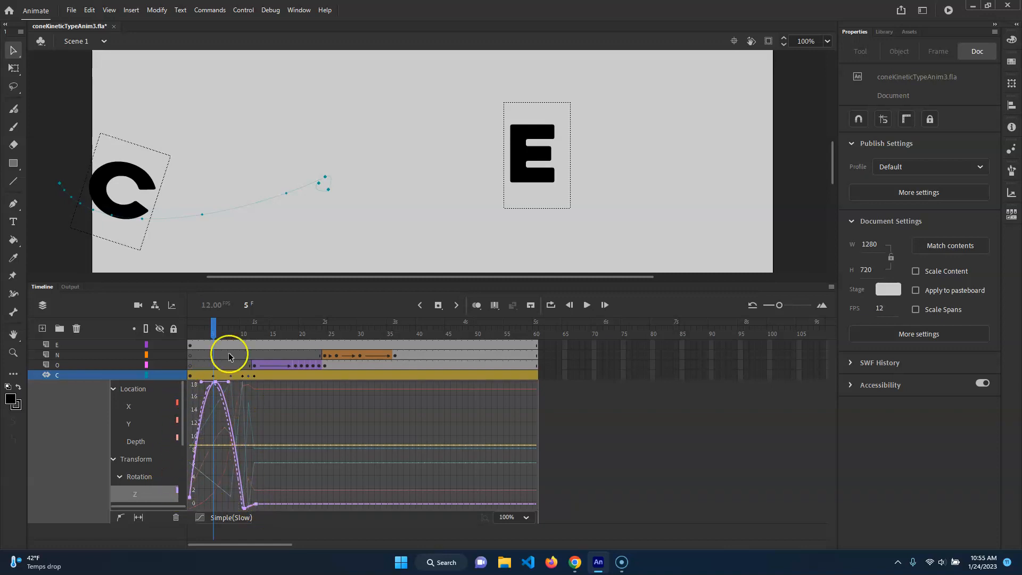
mouse_move(208, 330)
left_mouse_down()
mouse_move(192, 328)
mouse_move(238, 327)
mouse_move(199, 328)
mouse_move(221, 328)
left_mouse_up()
mouse_move(241, 323)
left_mouse_down()
mouse_move(250, 325)
mouse_move(205, 325)
mouse_move(258, 325)
mouse_move(208, 325)
mouse_move(219, 325)
left_mouse_up()
- Display the C tween's Location Y curve, and close and reopen the motion editor with the playhead at frame 27
left_click(149, 424)
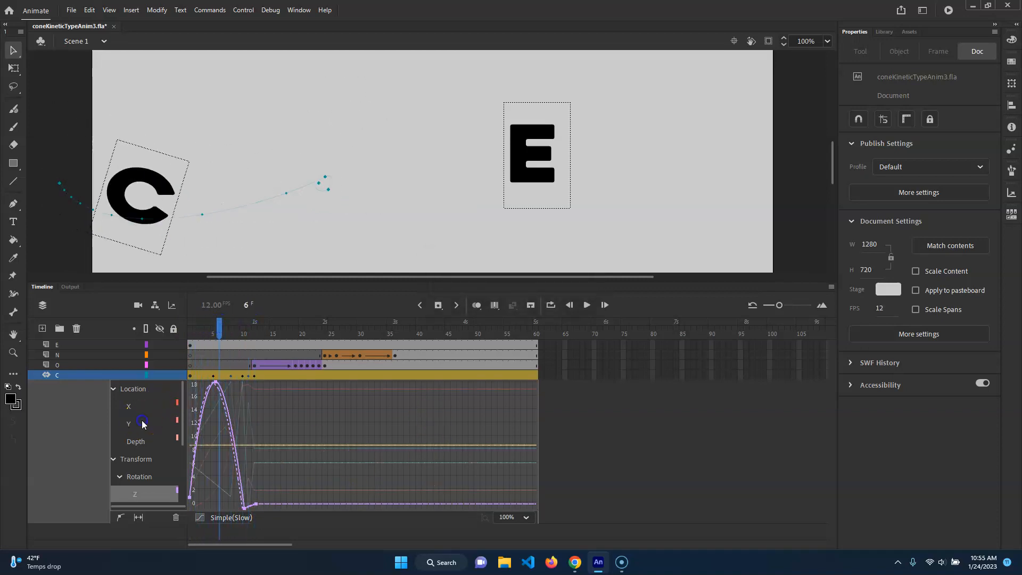
left_click(141, 422)
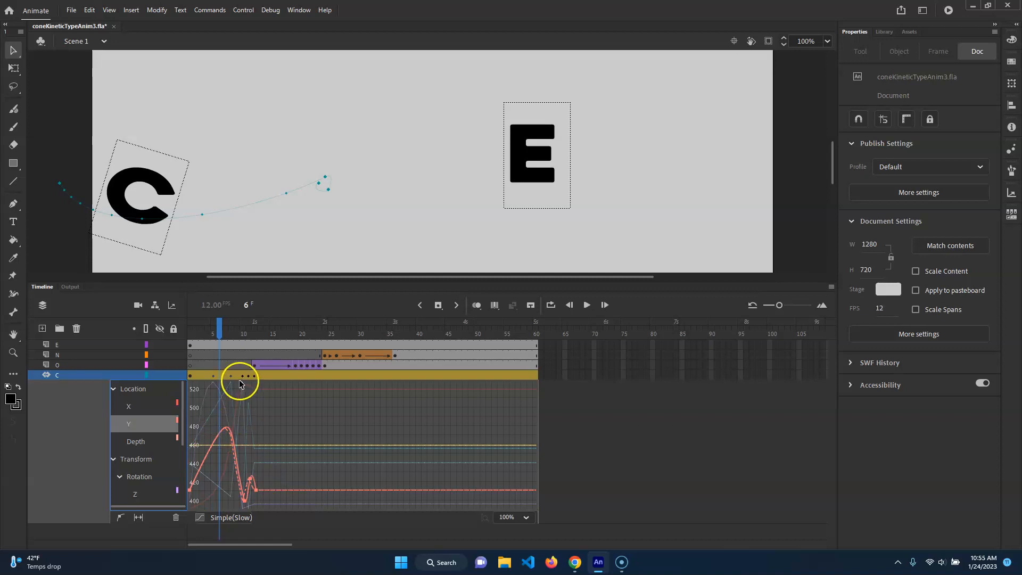
left_click(383, 376)
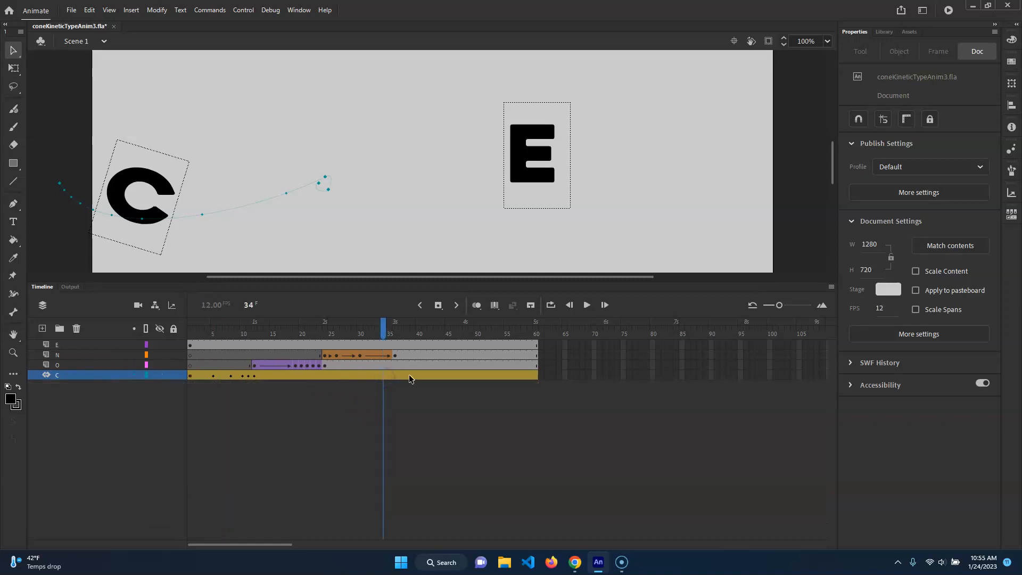
left_click(288, 375)
double_click(341, 374)
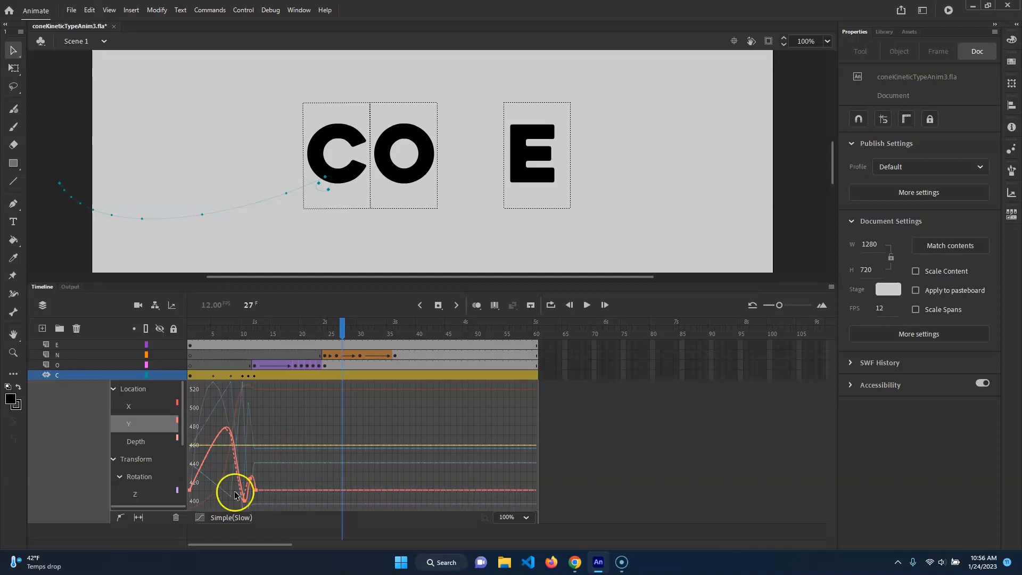
- Close the C tween's motion editor and open the effect options of the O layer's classic tween at frame 16
double_click(354, 378)
left_click_drag(359, 333, 280, 332)
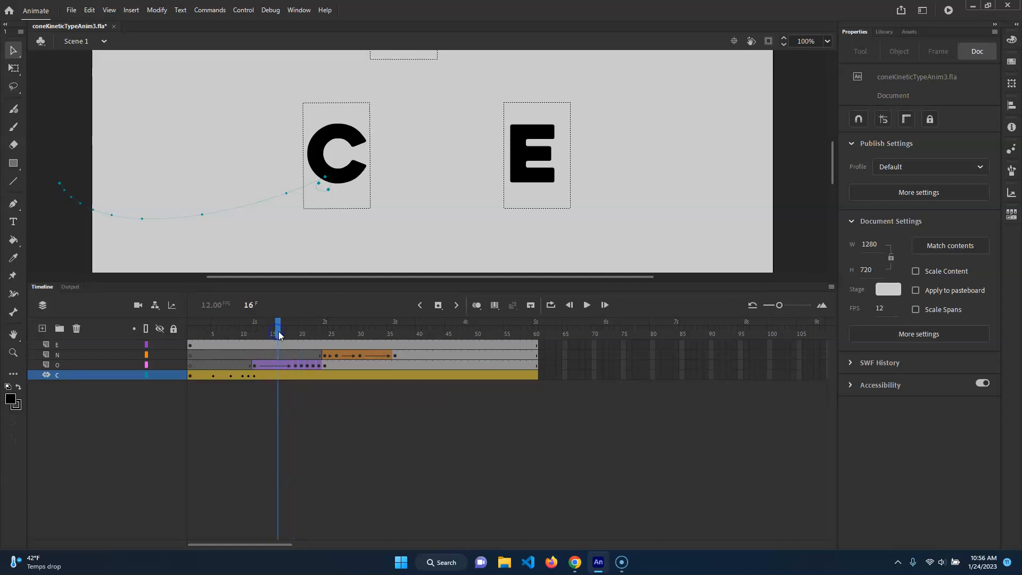
left_click(275, 363)
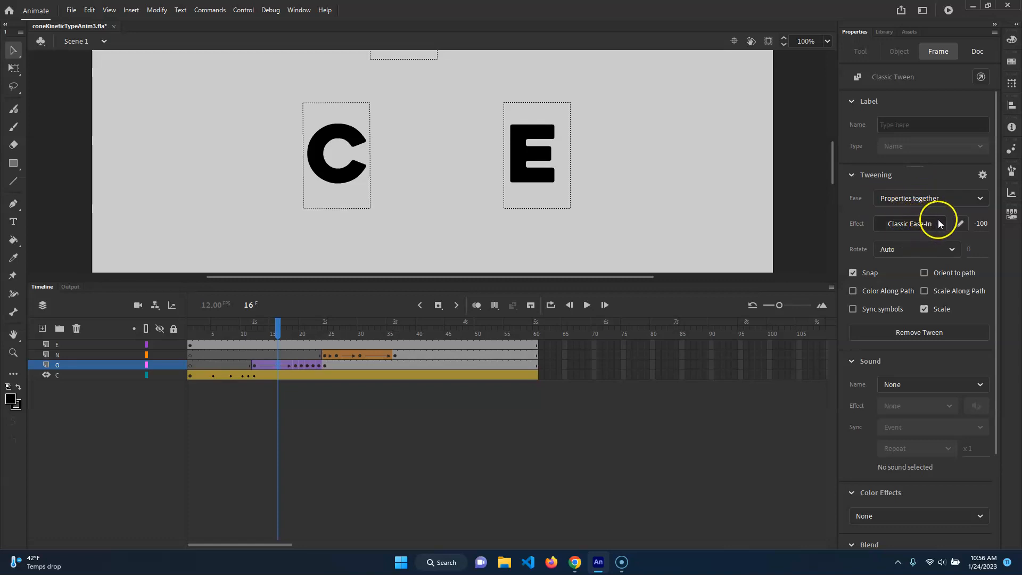
left_click(911, 223)
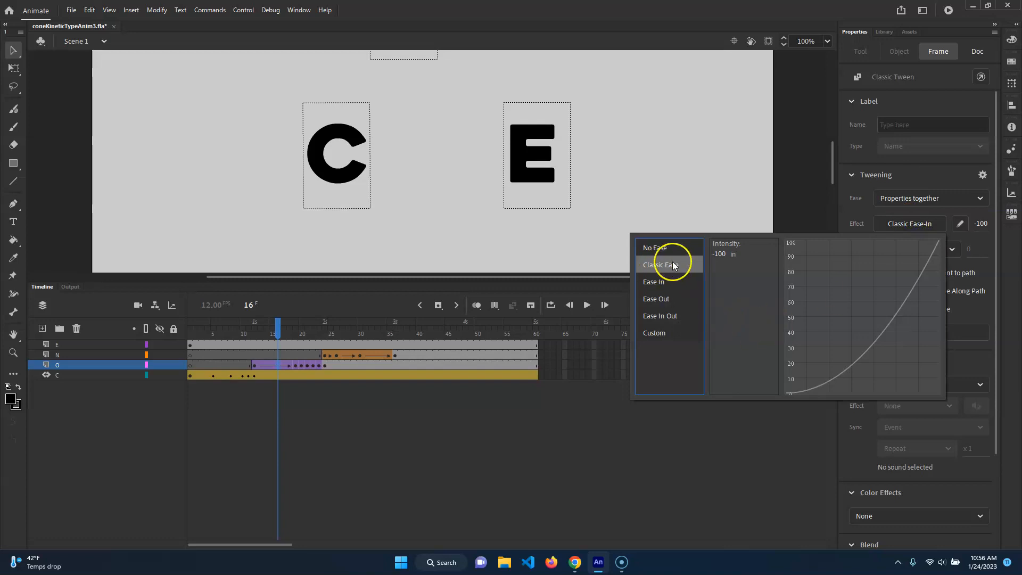
- Try Classic Ease intensities of 0, 100 and -100 on the O tween, ending at 0
left_click(724, 254)
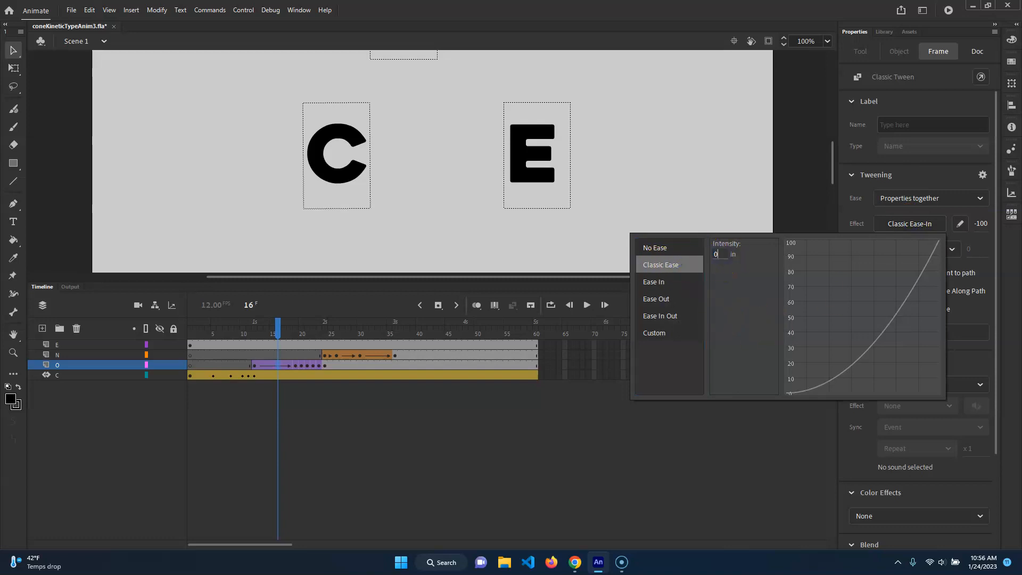
type("0")
key("Return")
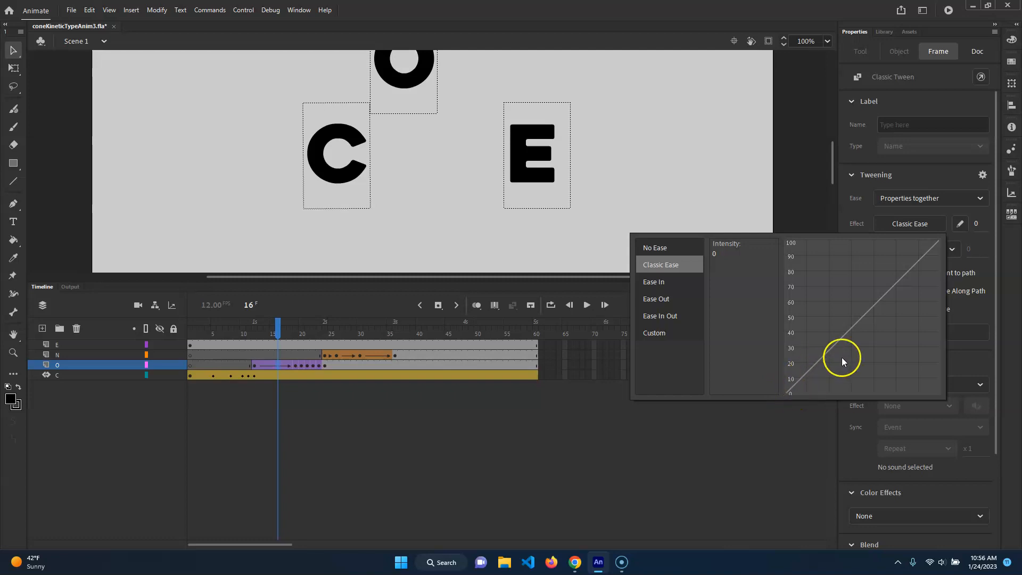
left_click_drag(717, 255, 939, 244)
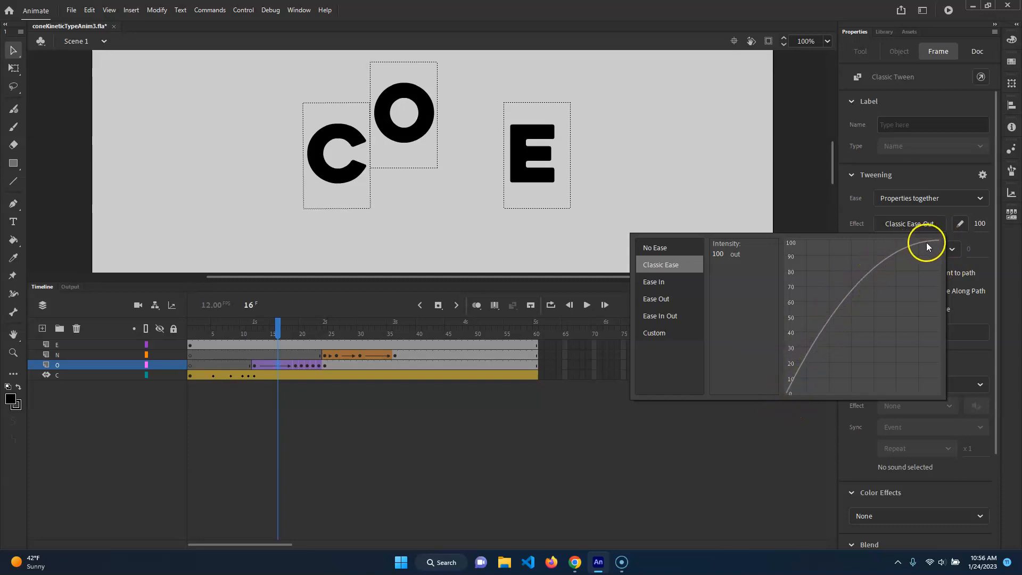
left_click_drag(724, 252, 473, 247)
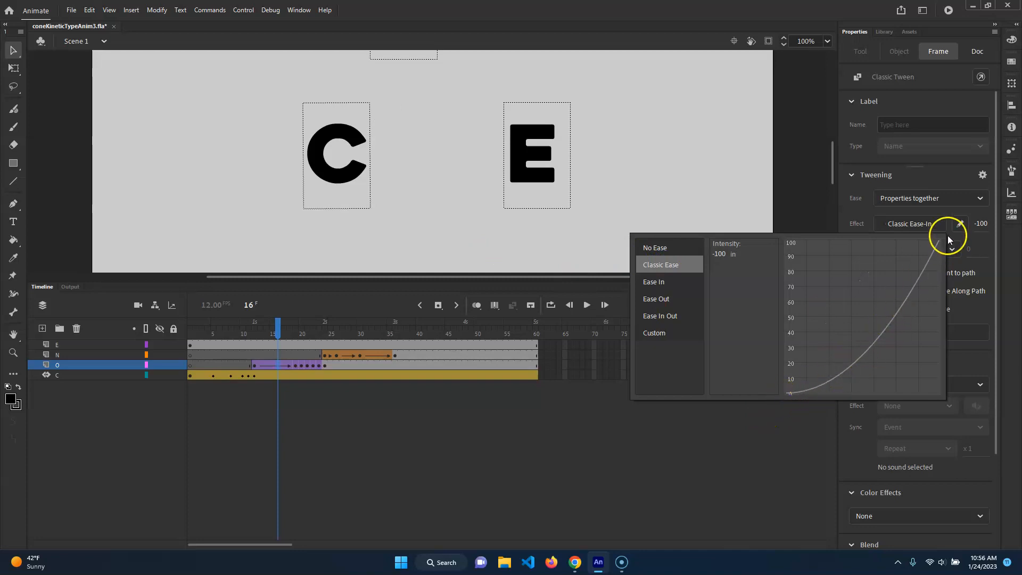
left_click_drag(723, 261, 765, 252)
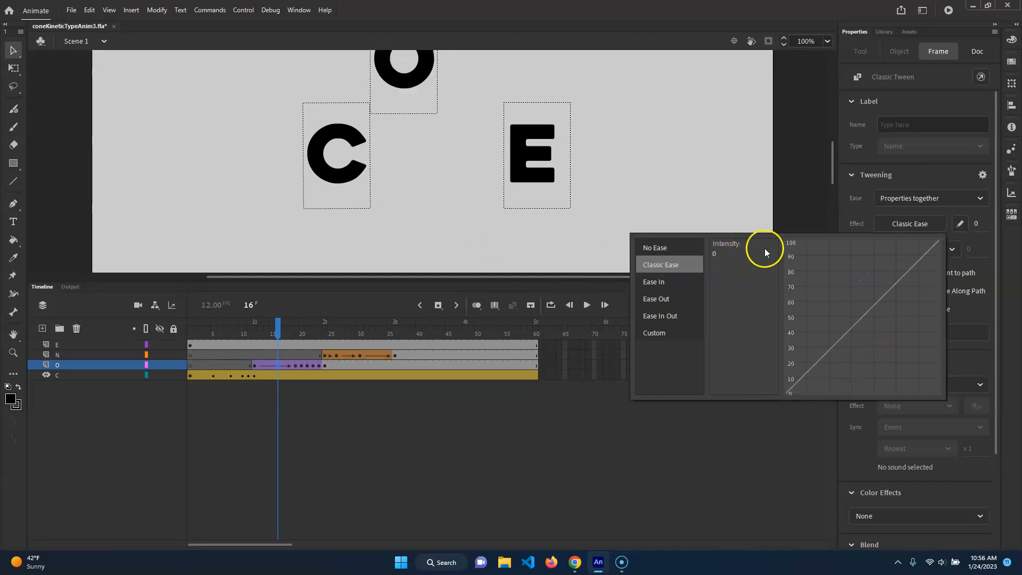
- Compare the Ease In presets for the O tween and apply Quint
left_click(655, 284)
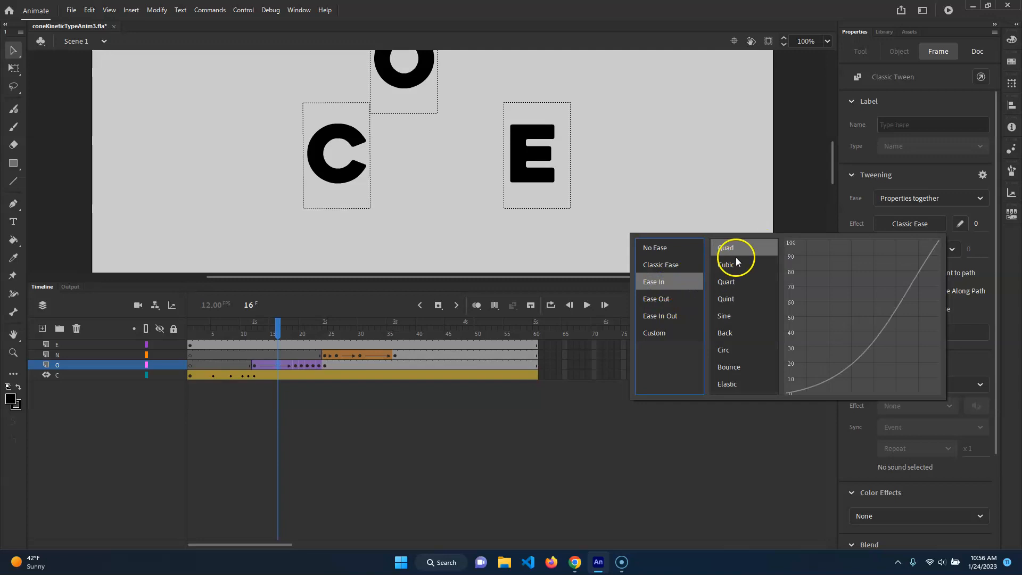
left_click(737, 260)
left_click(738, 282)
left_click(735, 300)
left_click(736, 327)
left_click(743, 303)
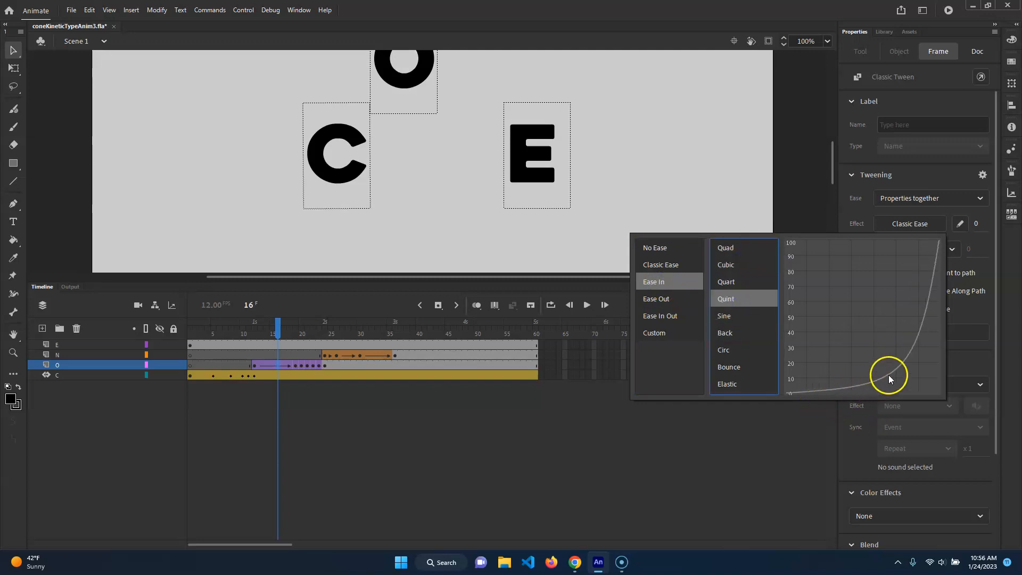
double_click(736, 296)
- Zoom out to show the whole stage and play the animation from frame 6 to preview the O's drop
mouse_move(278, 325)
left_mouse_down()
mouse_move(254, 325)
mouse_move(277, 325)
left_mouse_up()
left_click(452, 106)
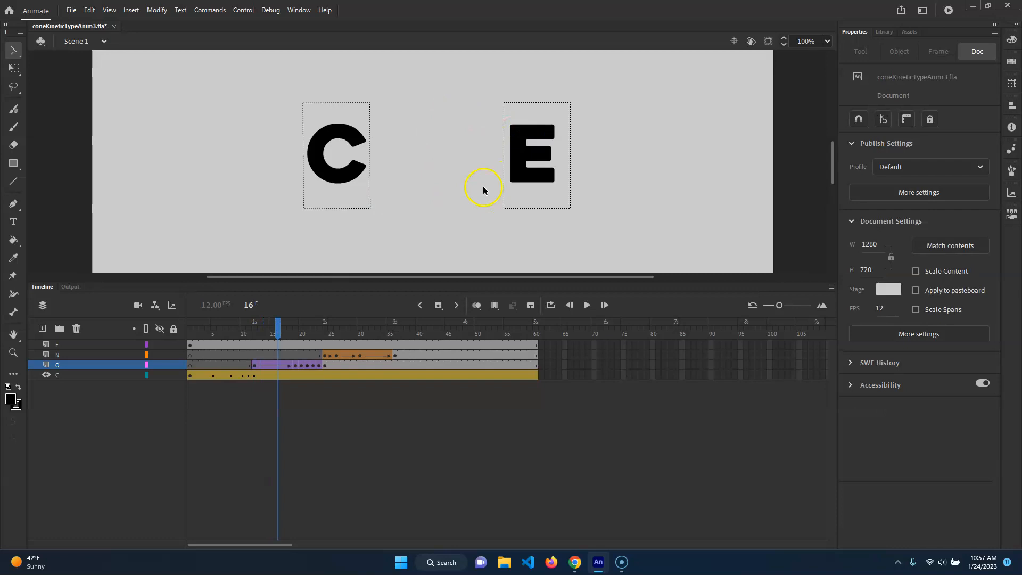
scroll(518, 174, "down", 3)
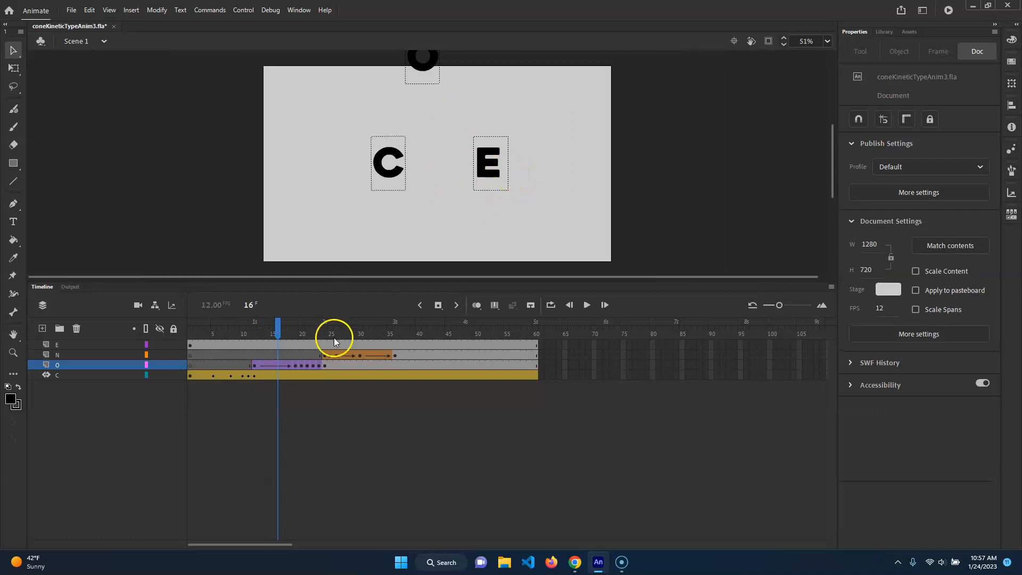
left_click_drag(277, 326, 220, 326)
key("Return")
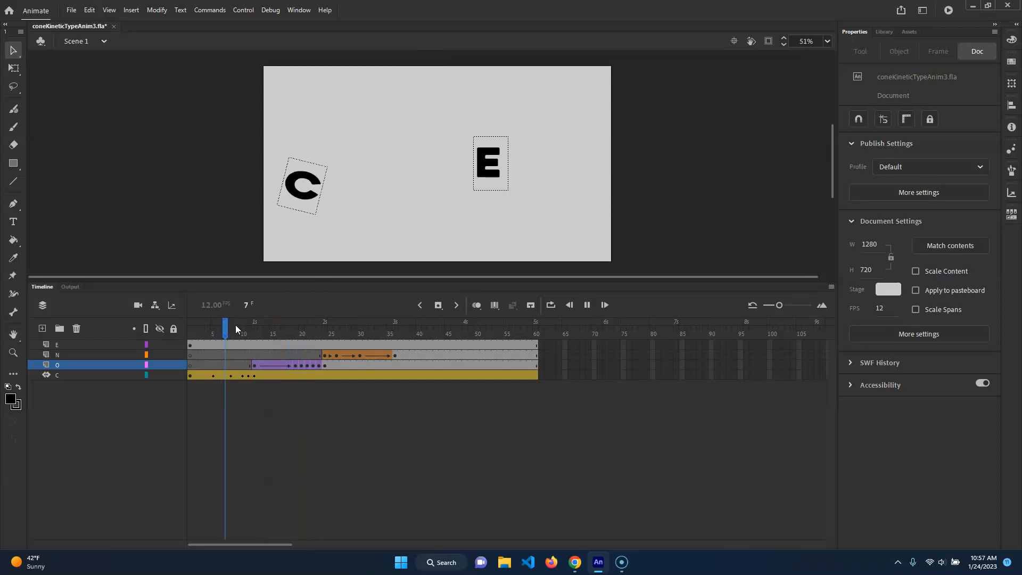
key("Return")
- With the O tween selected at frame 15, look through the Ease Out, Ease In Out and Custom categories without applying any
left_click_drag(362, 328, 272, 336)
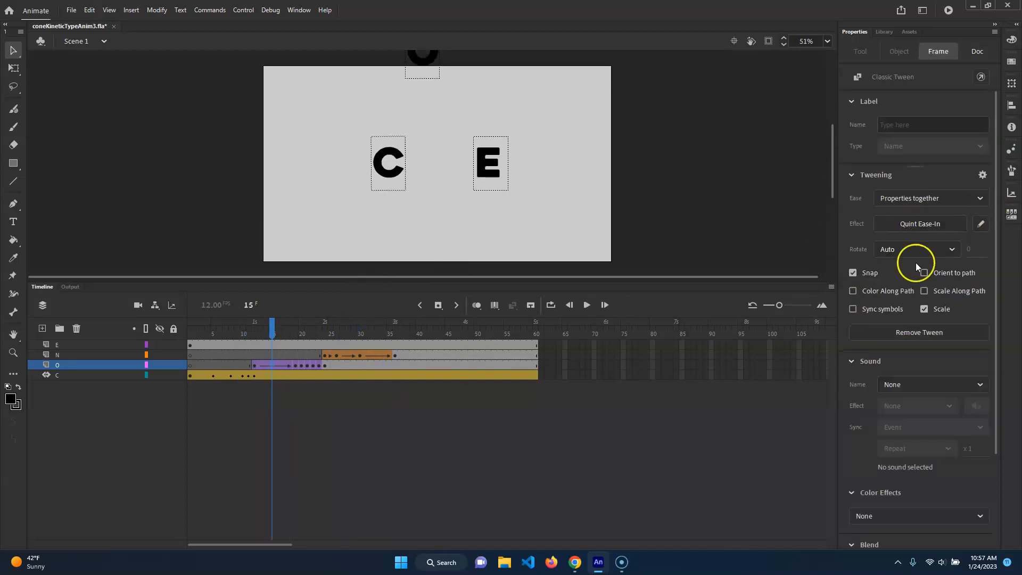
left_click(913, 224)
left_click(695, 300)
left_click(697, 319)
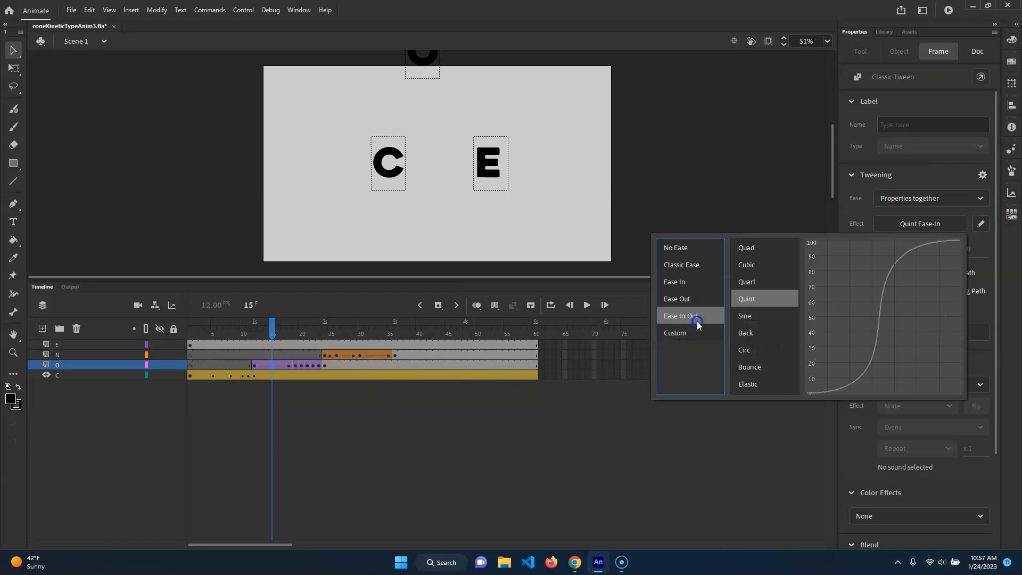
left_click(692, 335)
left_click(793, 182)
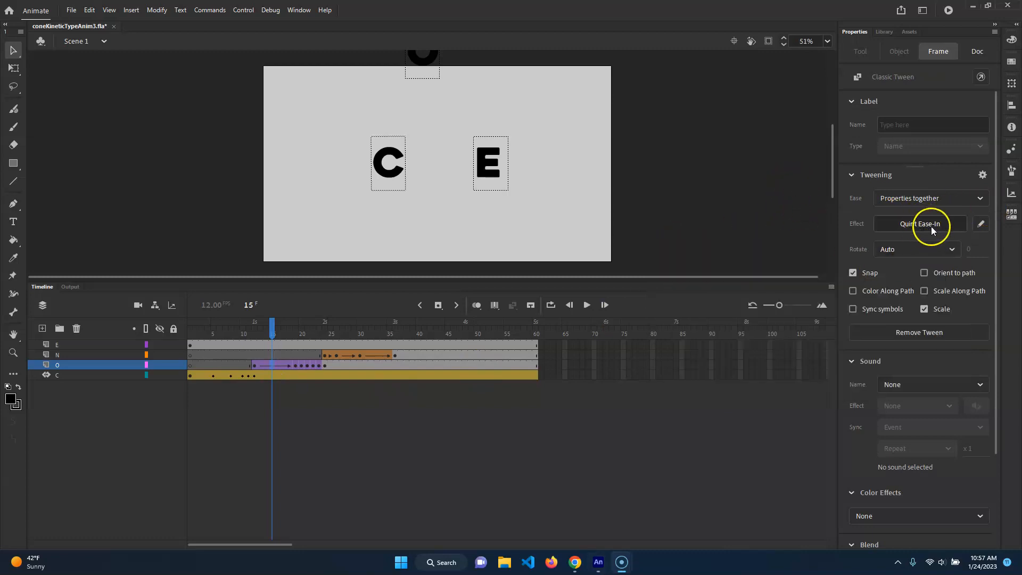
- Add two anchor points to the O tween's ease curve, raise the first and lower the second, and apply it as My Ease 1
left_click(981, 223)
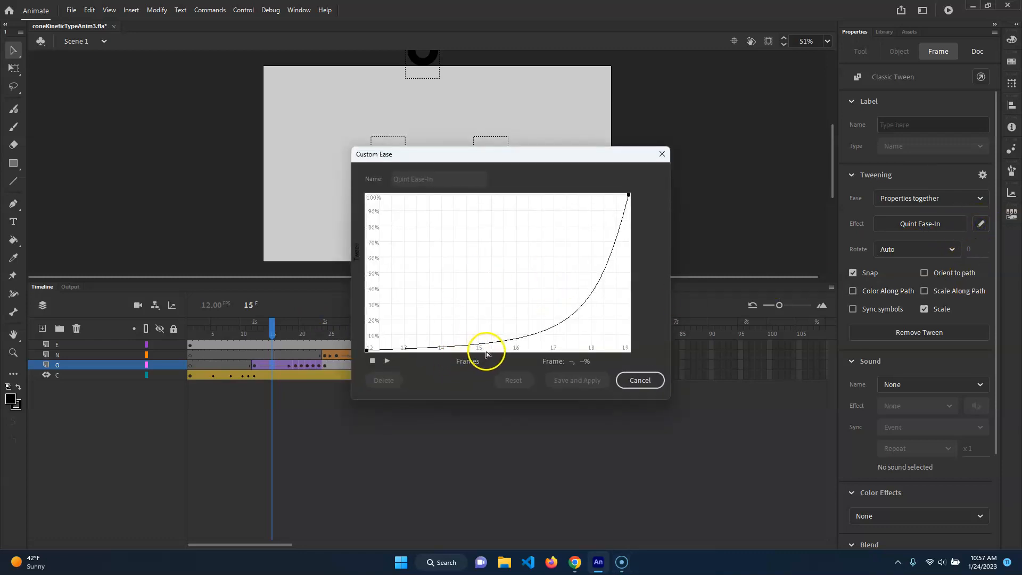
left_click(563, 322)
left_click(600, 278)
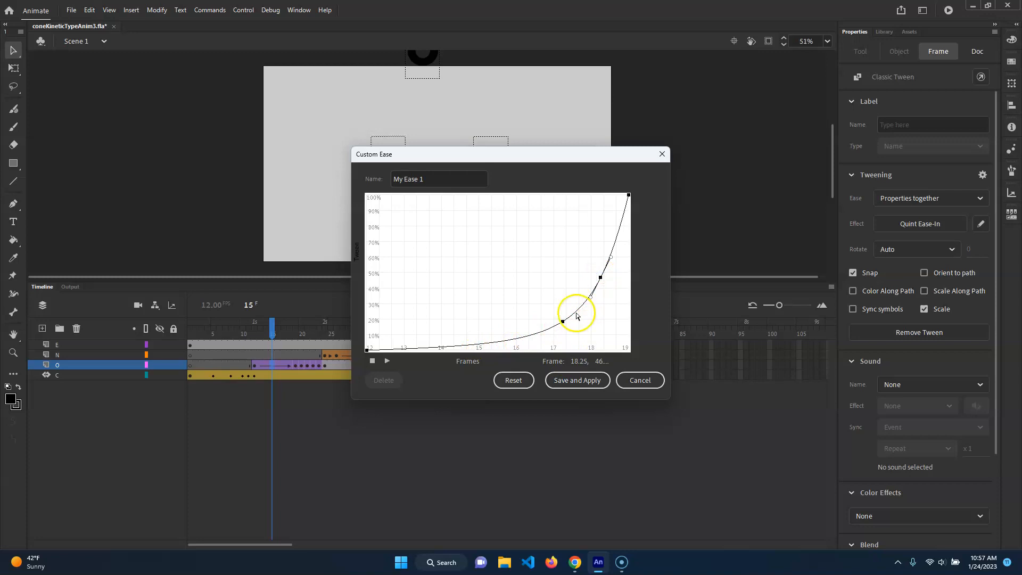
left_click_drag(563, 321, 510, 278)
left_click_drag(600, 278, 600, 308)
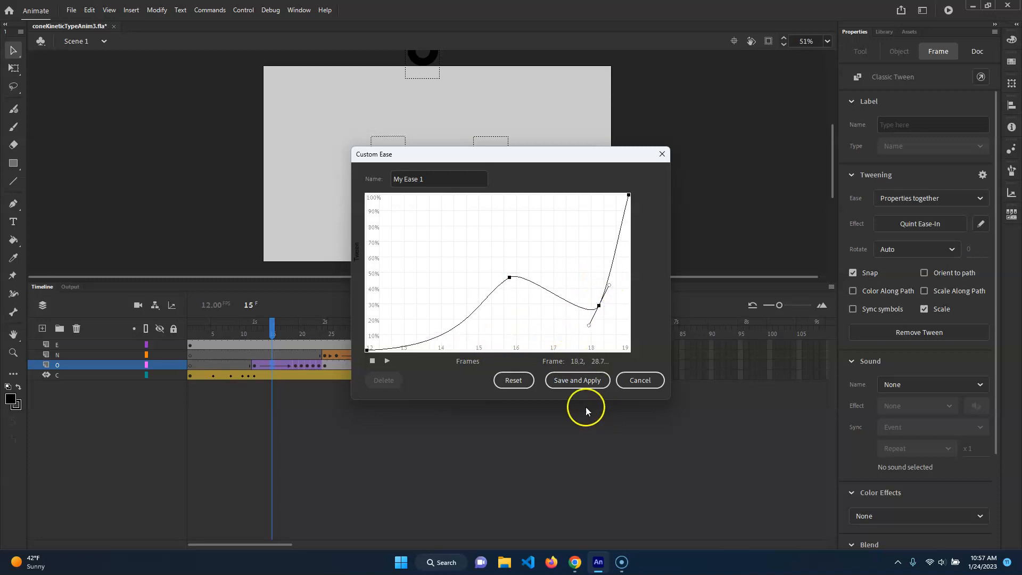
left_click(578, 380)
- Play the O's drop from frame 12 and reselect its classic tween at frame 16
mouse_move(273, 331)
left_mouse_down()
mouse_move(251, 337)
mouse_move(306, 341)
mouse_move(255, 338)
left_mouse_up()
key("Return")
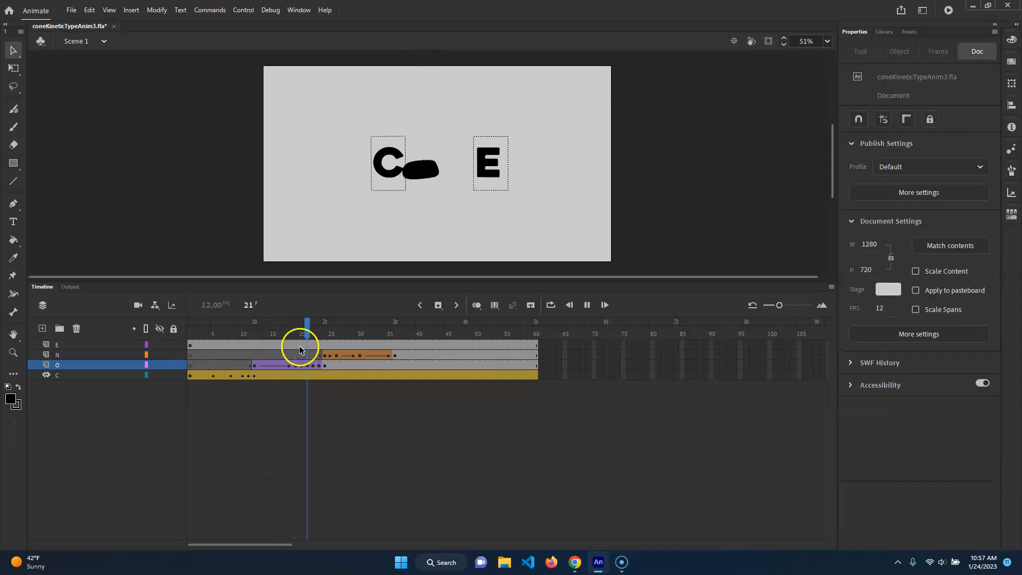
left_click(278, 333)
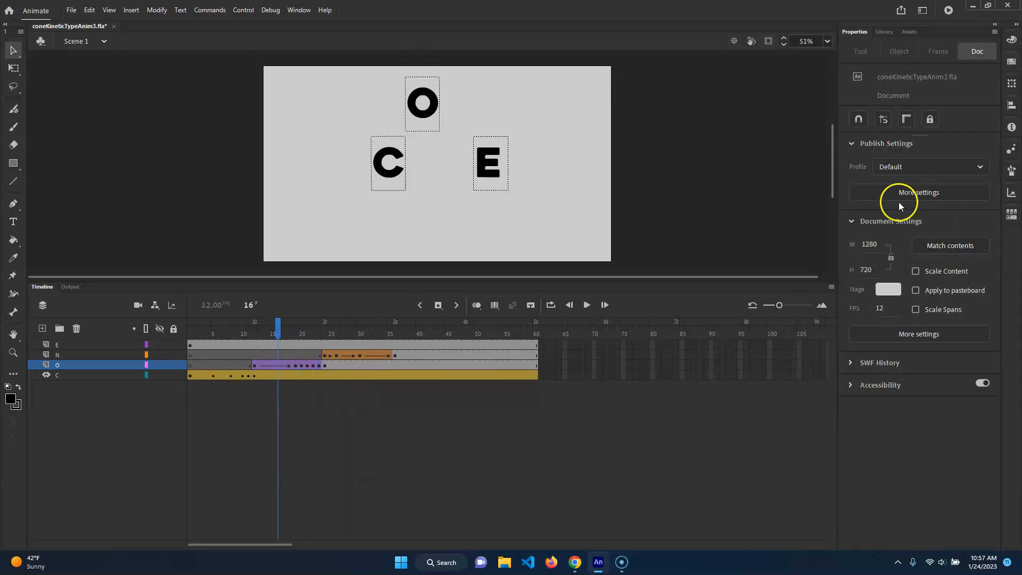
left_click(277, 365)
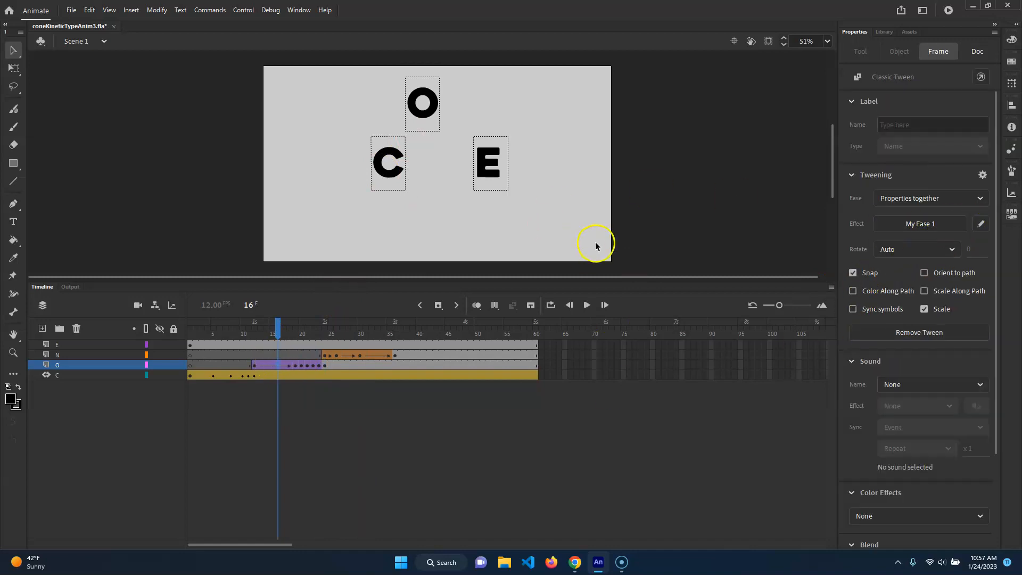
- Replay the O's drop and landing, restarting playback from about frame 17
key("Return")
key("Return")
left_click_drag(325, 326, 284, 347)
key("Return")
left_click(290, 335)
- Compare the C motion tween's properties with the O classic tween's, and scrub the playhead to frame 30
left_click(272, 374)
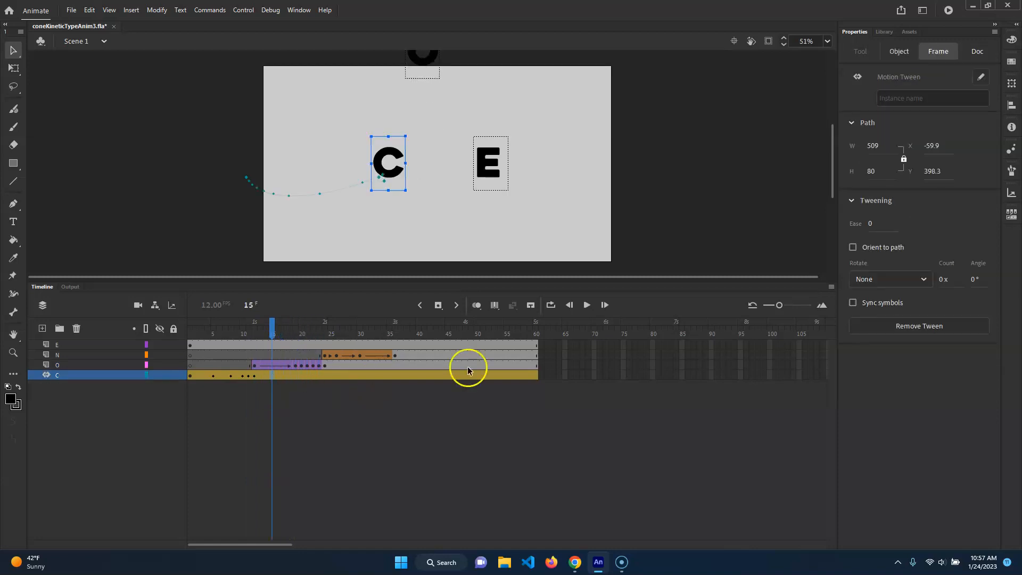
left_click(266, 365)
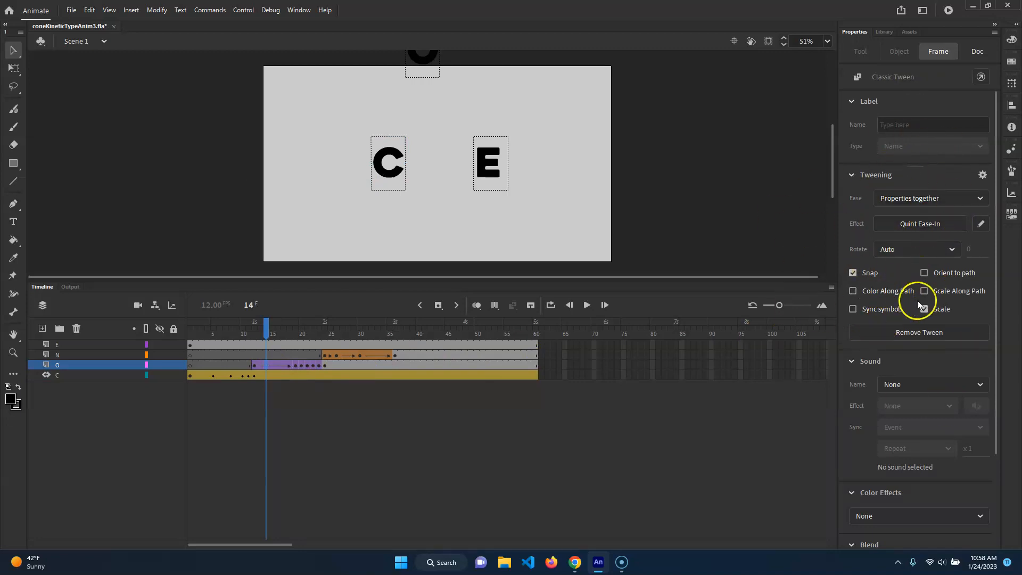
left_click_drag(266, 326, 361, 328)
left_click(527, 162)
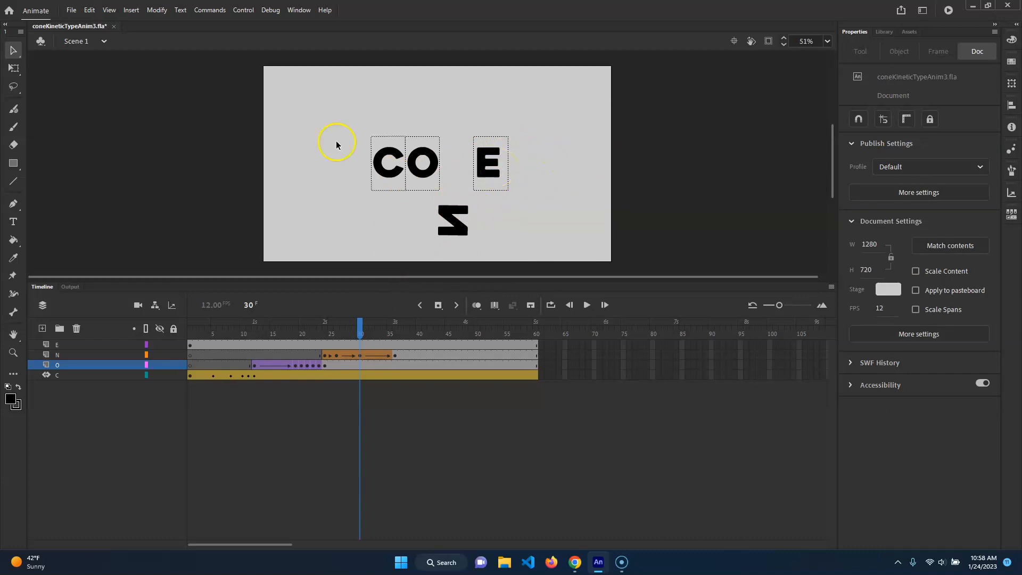
- Export the entire movie as the 1280 x 720 H.264 video coneKineticTypeAnim3 on the Desktop, and start the Media Encoder queue
left_click(71, 10)
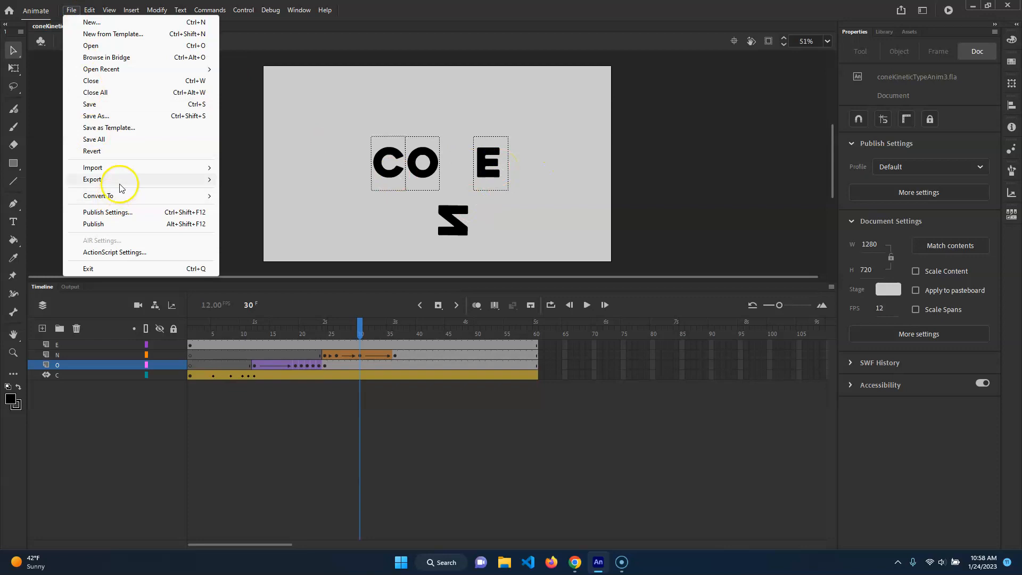
mouse_move(120, 181)
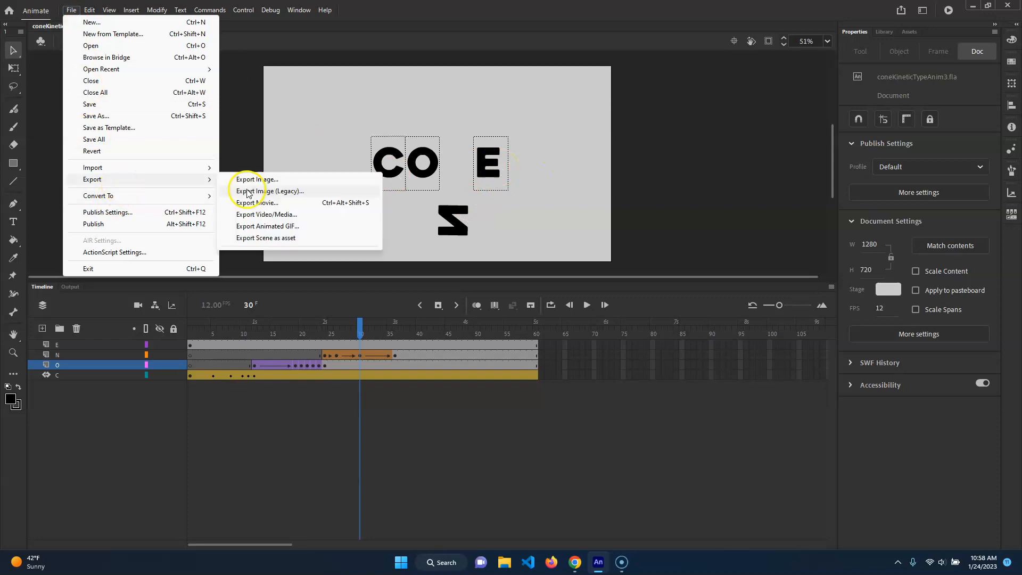
left_click(343, 226)
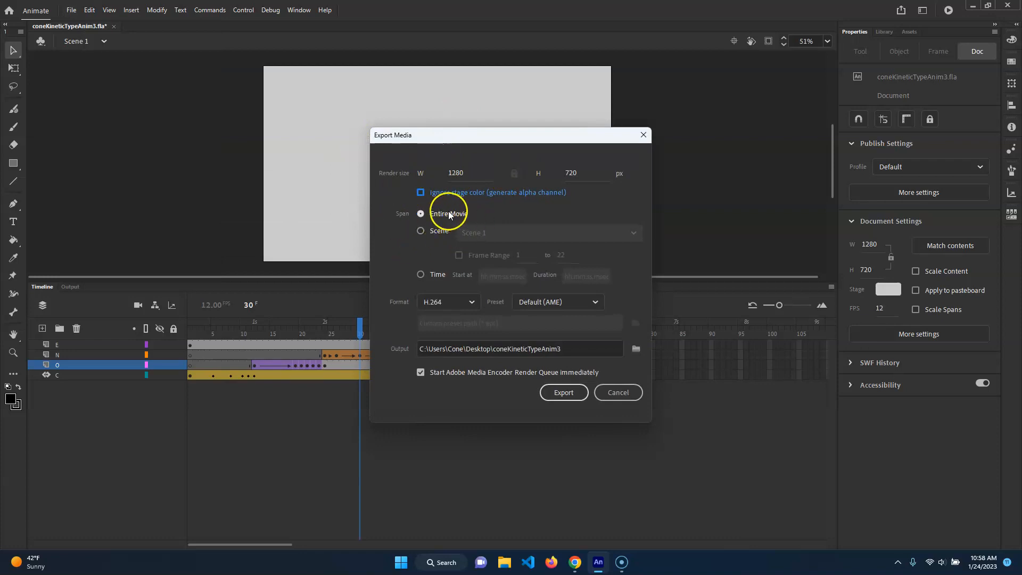
left_click_drag(490, 140, 557, 93)
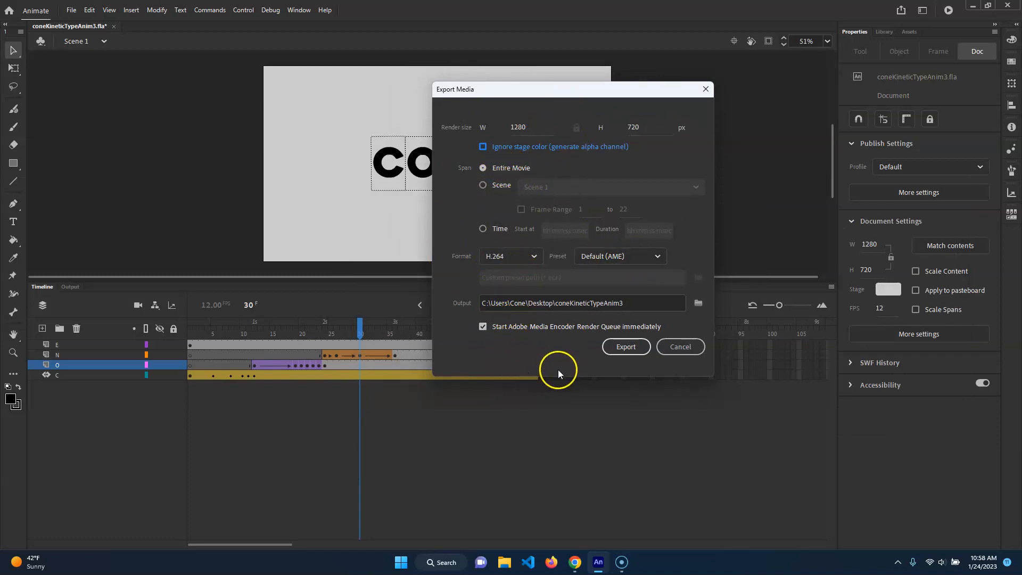
left_click(626, 347)
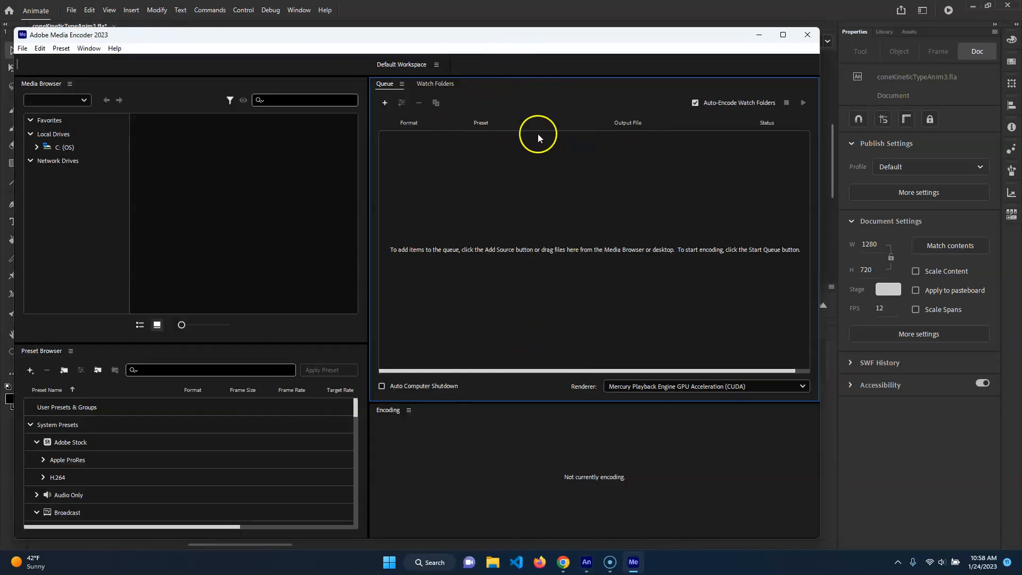
left_click(802, 103)
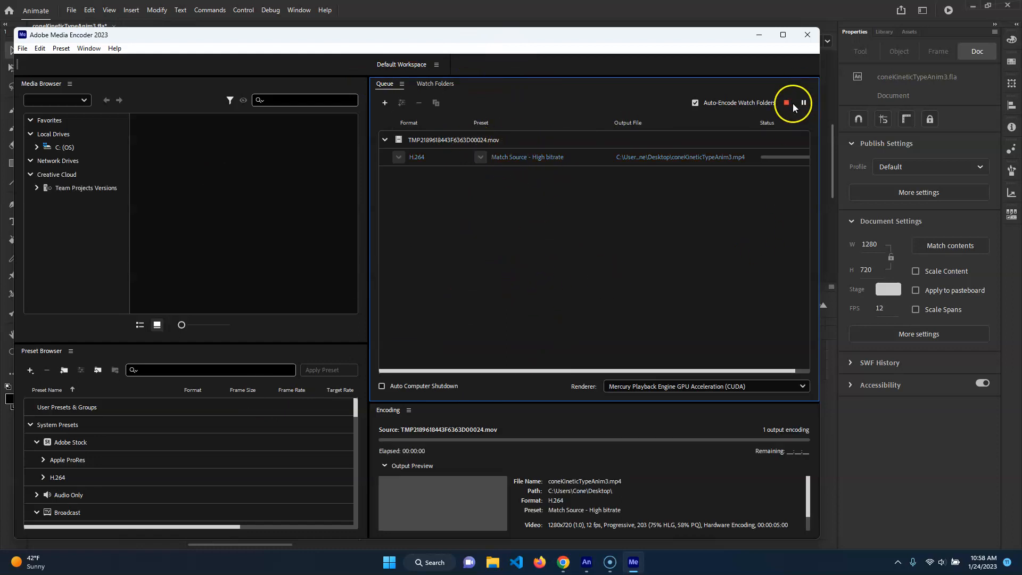
- Play the exported coneKineticTypeAnim3.mp4 from its output folder, and close the player, folder and Media Encoder to return to Animate
left_click(703, 159)
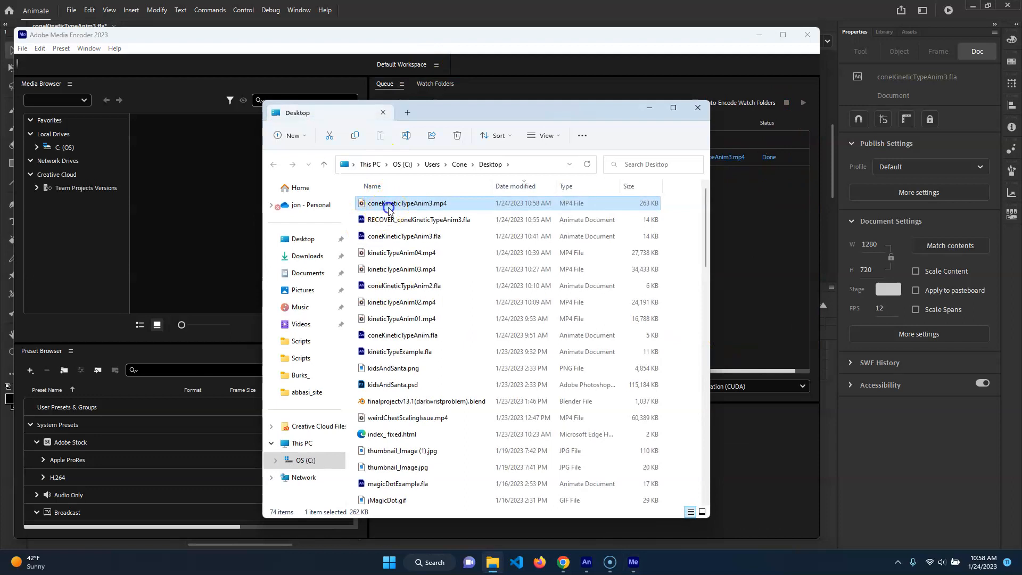
double_click(389, 208)
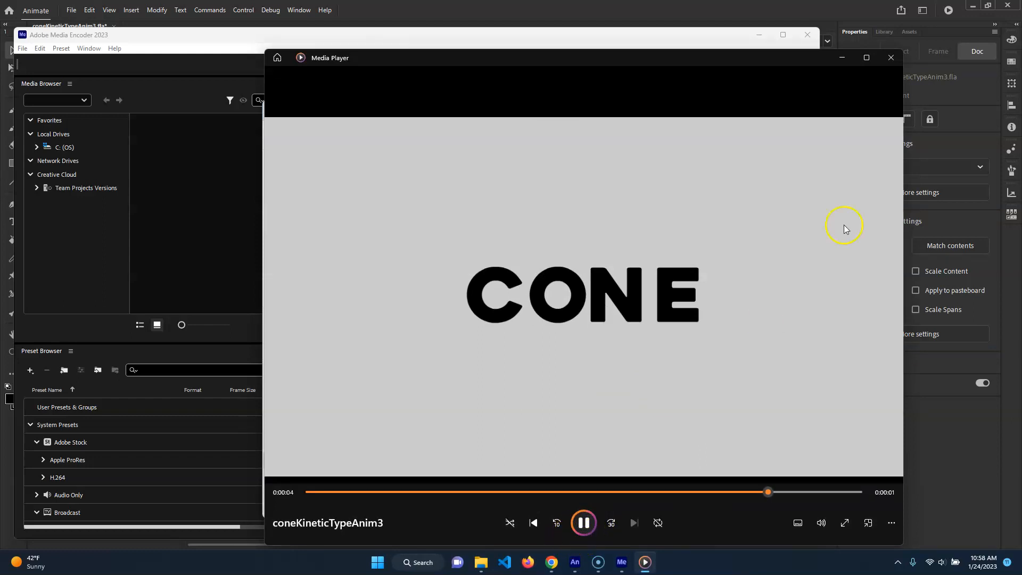
left_click(892, 58)
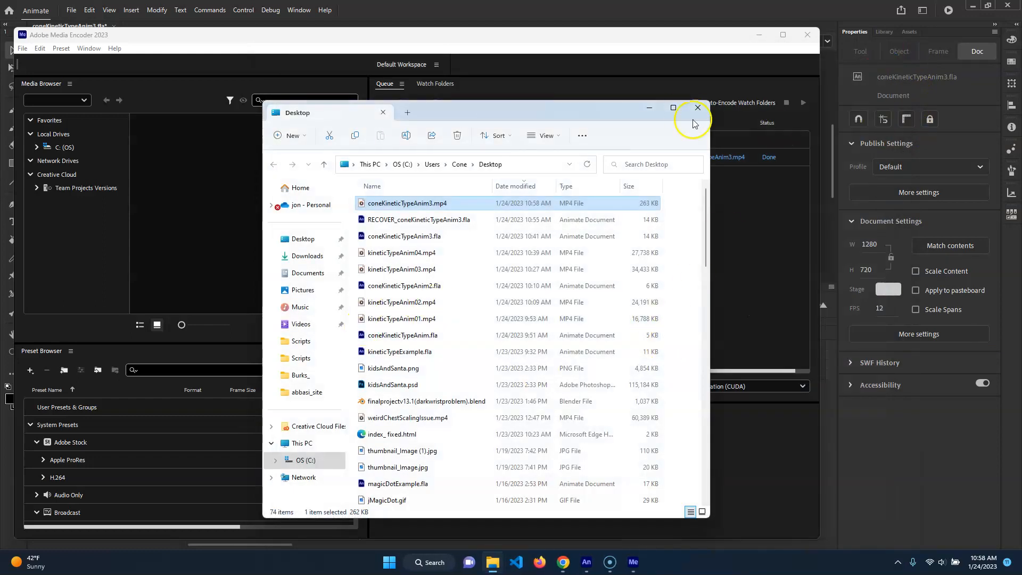
left_click(698, 107)
left_click(808, 35)
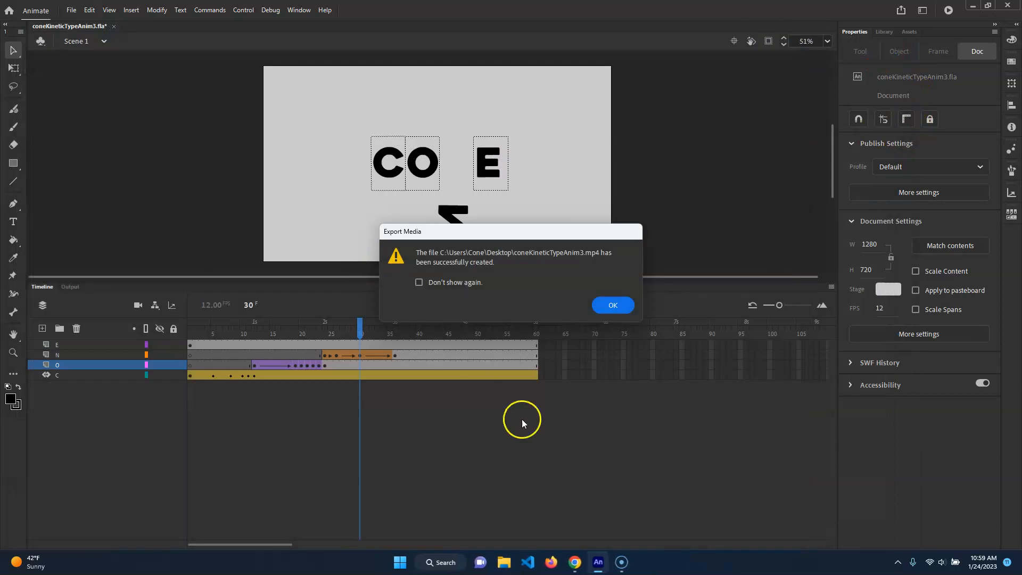
left_click(614, 306)
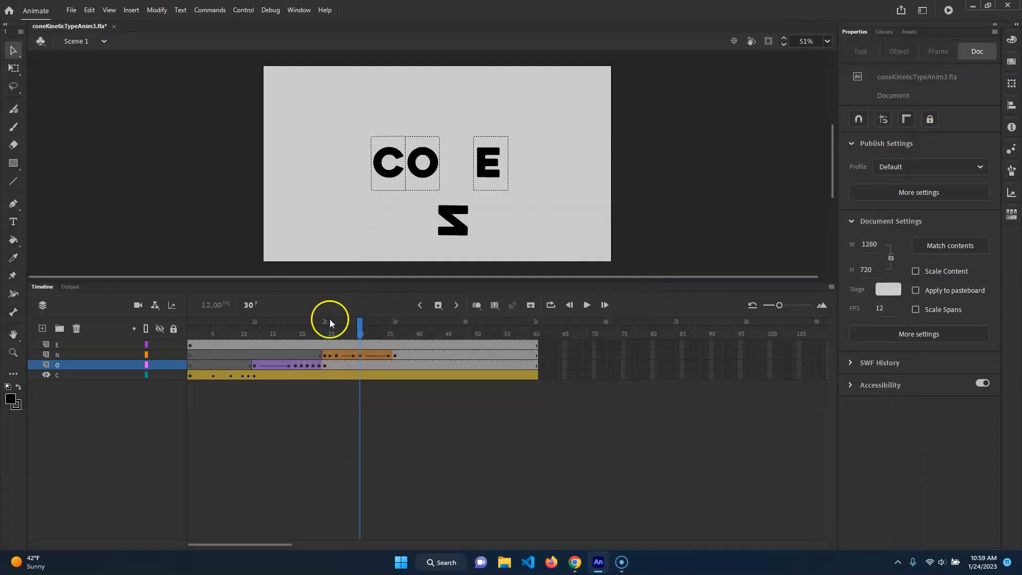